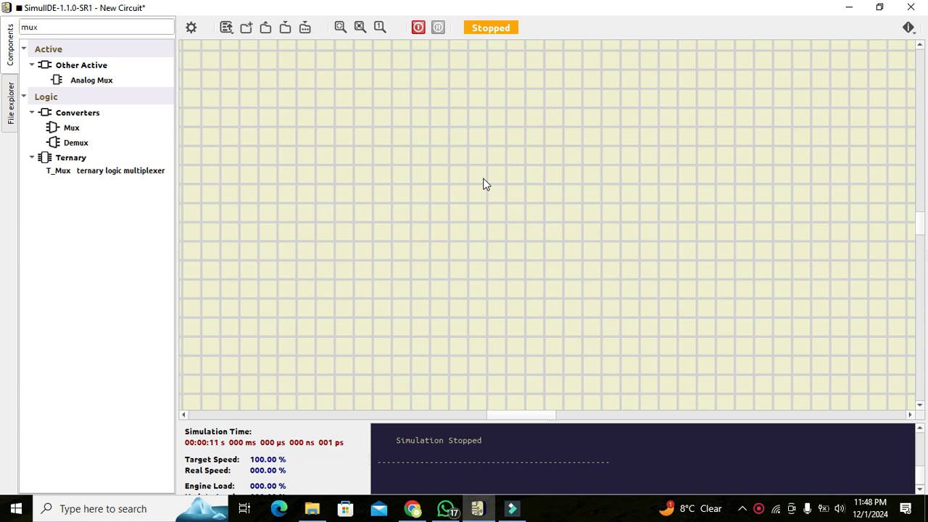
# - Search the component library for "mux" and place a Mux in the middle of the circuit canvas
pyautogui.click(64, 27)
pyautogui.press('BackSpace')
pyautogui.press('BackSpace')
pyautogui.press('BackSpace')
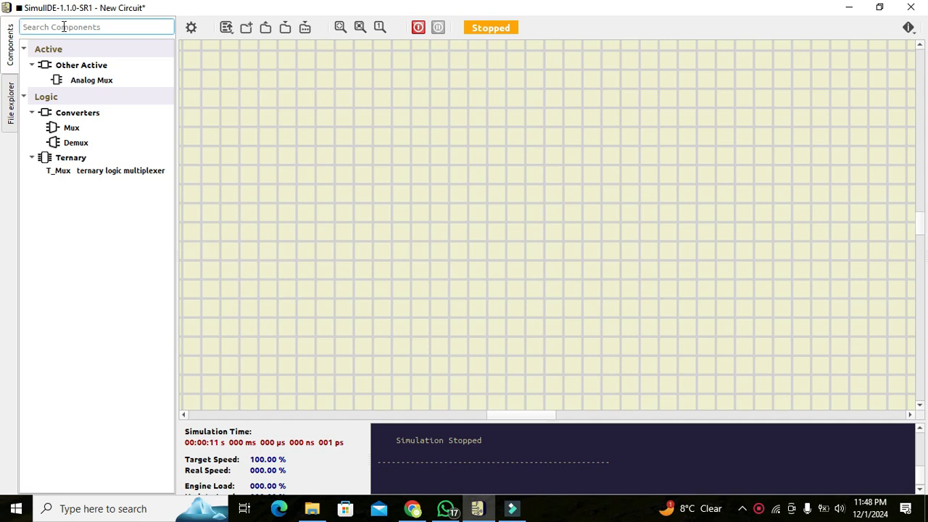
pyautogui.write('mux')
pyautogui.click(55, 128)
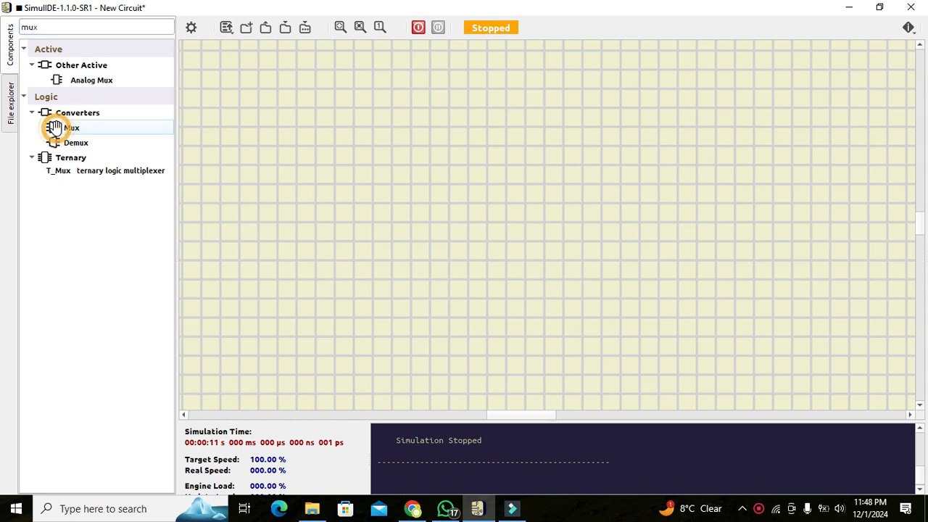
pyautogui.moveTo(55, 129); pyautogui.dragTo(524, 233)
pyautogui.click(628, 264)
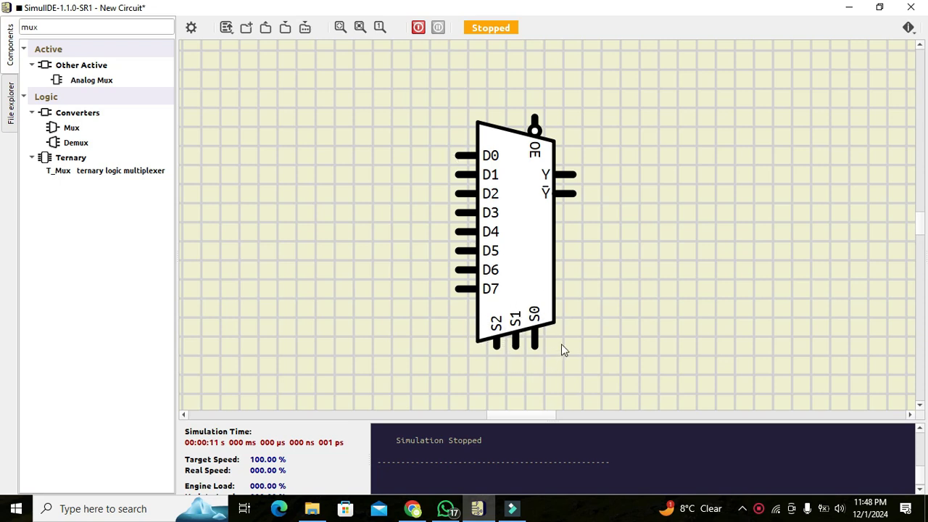
# - Set the multiplexer's Address Size to 2 bits
pyautogui.doubleClick(505, 253)
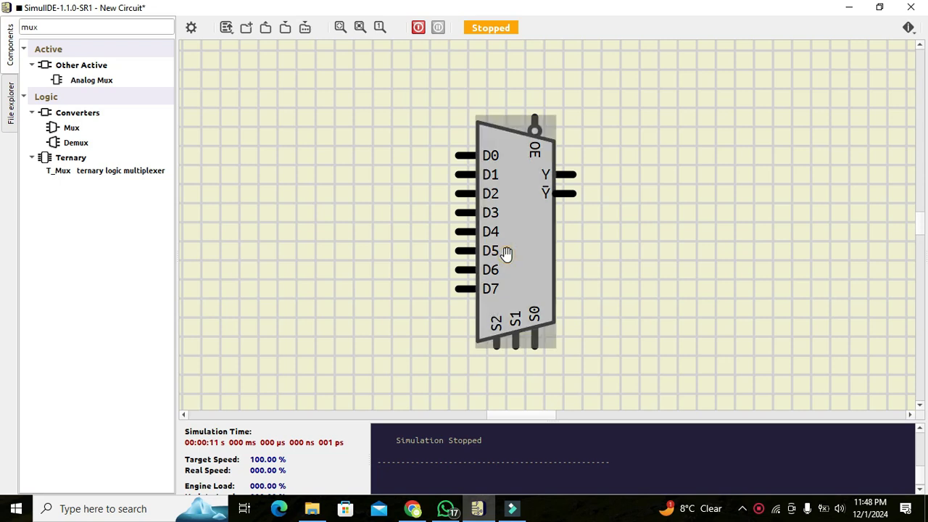
pyautogui.click(491, 290)
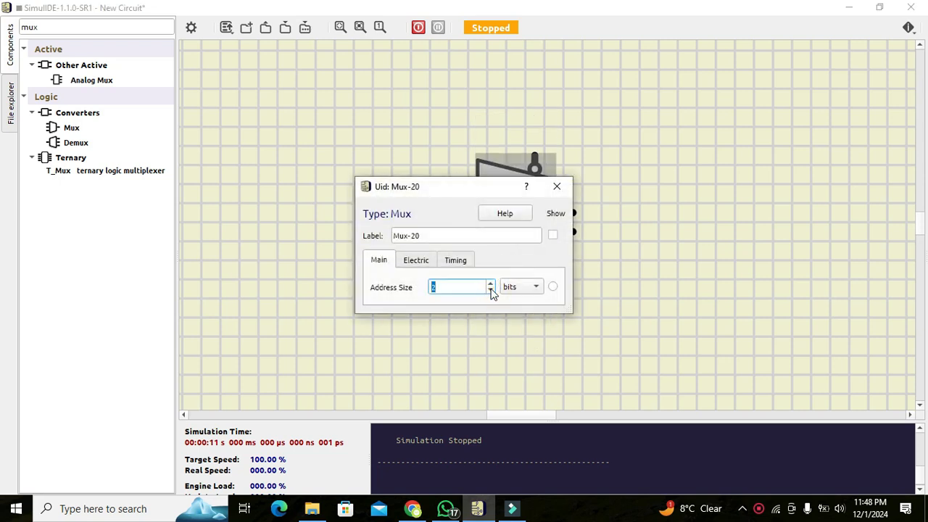
pyautogui.click(556, 189)
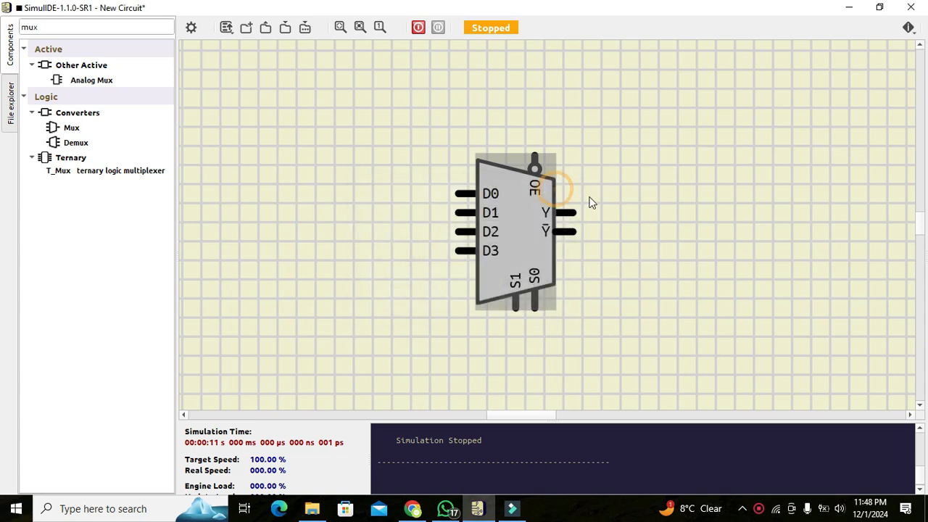
pyautogui.click(590, 199)
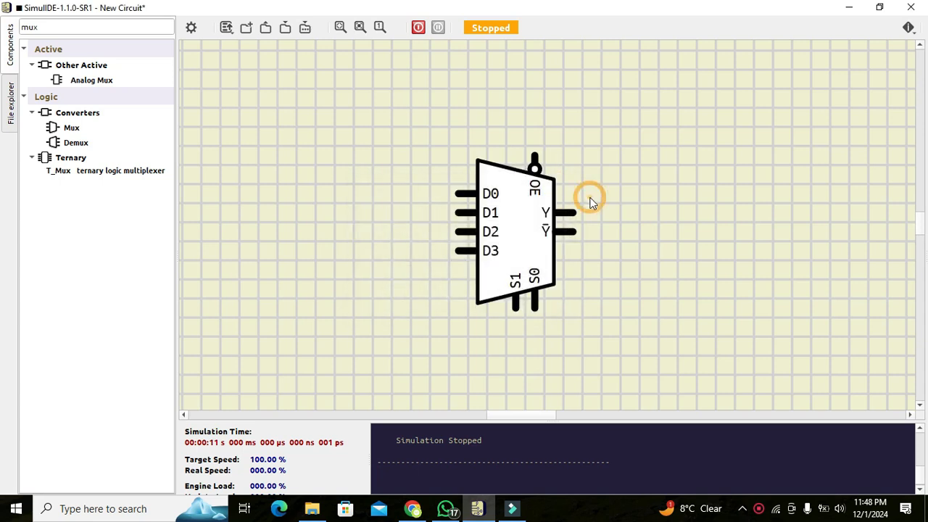
pyautogui.click(515, 214)
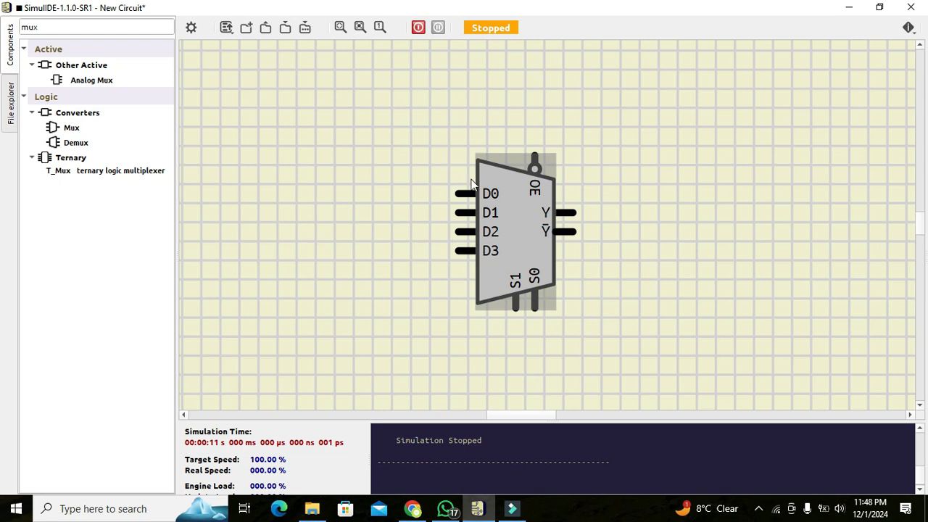
pyautogui.click(591, 216)
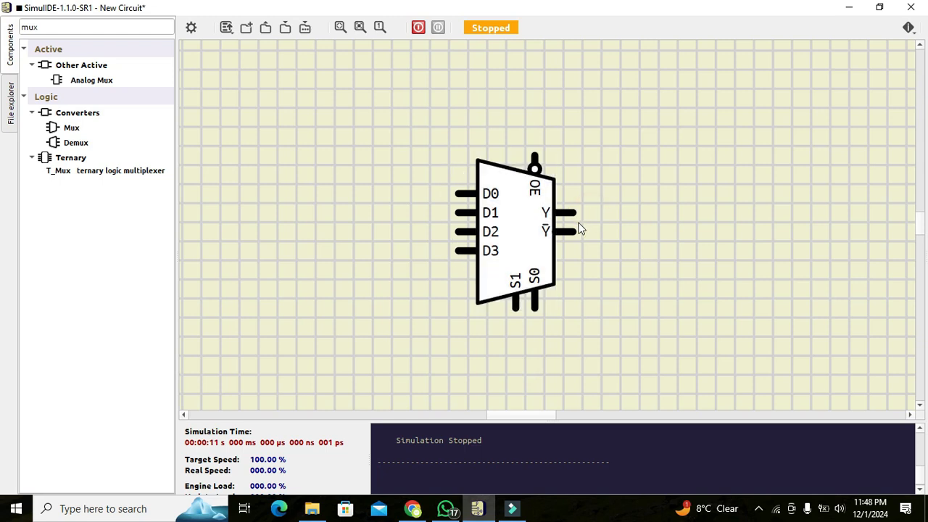
pyautogui.click(560, 230)
pyautogui.press('Escape')
# - Search for "fixed", place a Fixed Voltage source beside the multiplexer's data inputs, and wire it to D0
pyautogui.click(94, 27)
pyautogui.press('BackSpace')
pyautogui.press('BackSpace')
pyautogui.press('BackSpace')
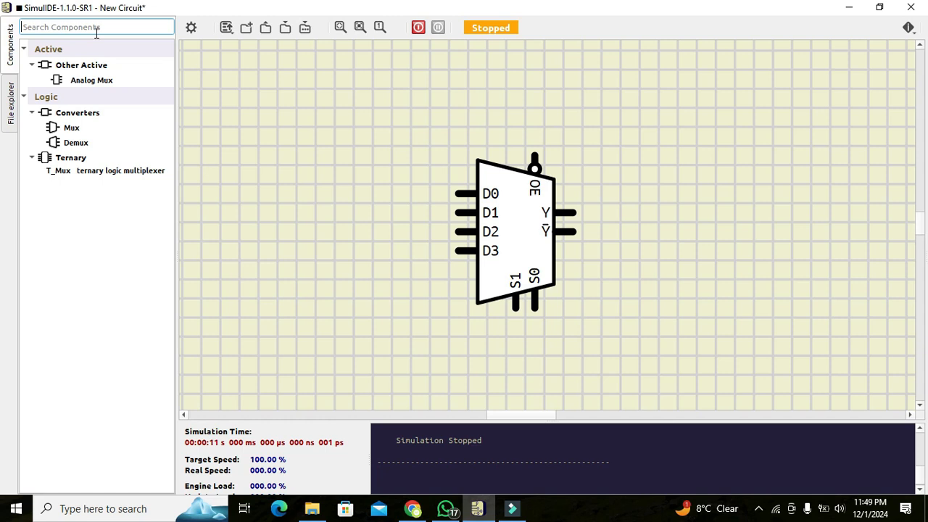
pyautogui.write('Fl')
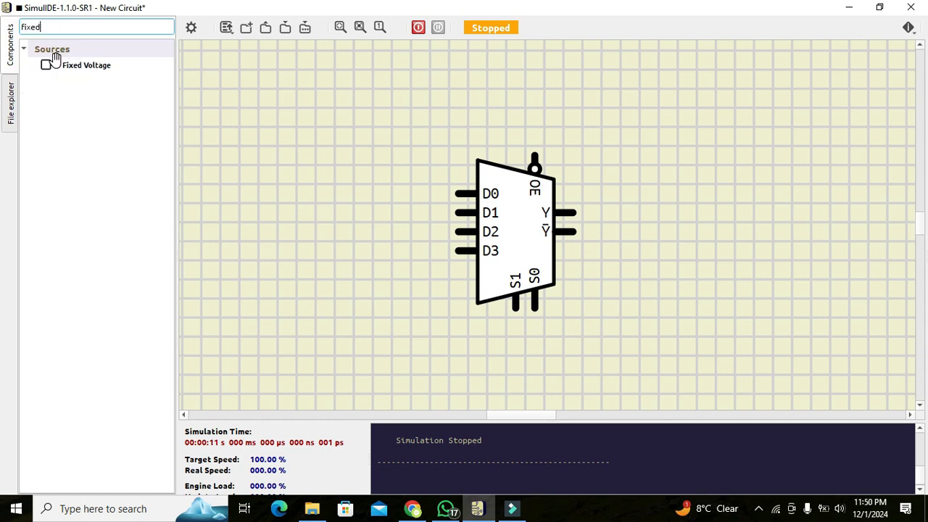
pyautogui.moveTo(48, 64)
pyautogui.mouseDown()
pyautogui.moveTo(324, 177)
pyautogui.moveTo(284, 190)
pyautogui.mouseUp()
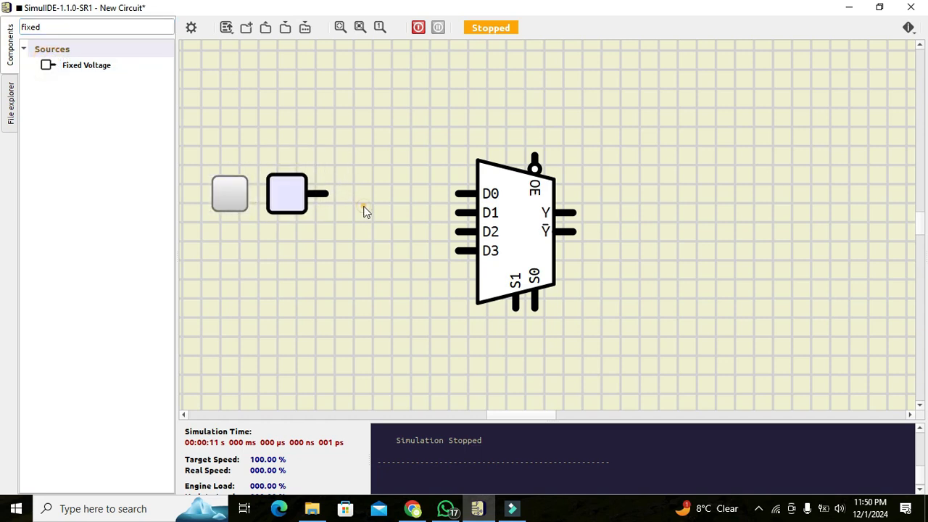
pyautogui.click(329, 194)
pyautogui.click(457, 195)
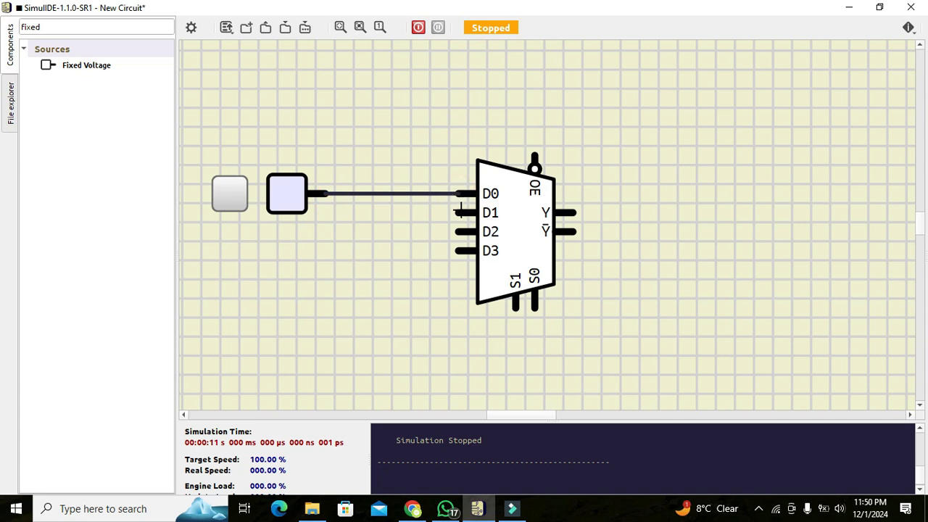
# - Copy the Fixed Voltage source and paste the duplicate directly below it, aligned with the original
pyautogui.rightClick(285, 188)
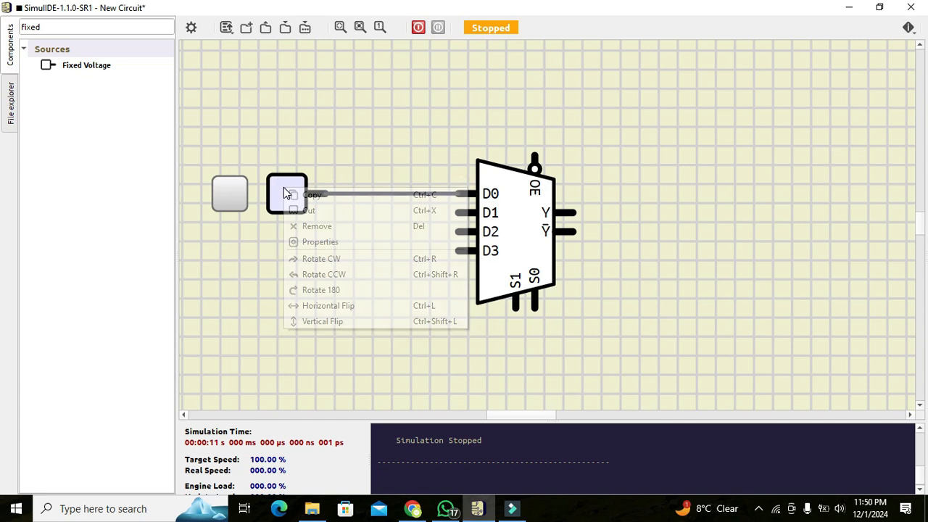
pyautogui.click(310, 195)
pyautogui.rightClick(242, 255)
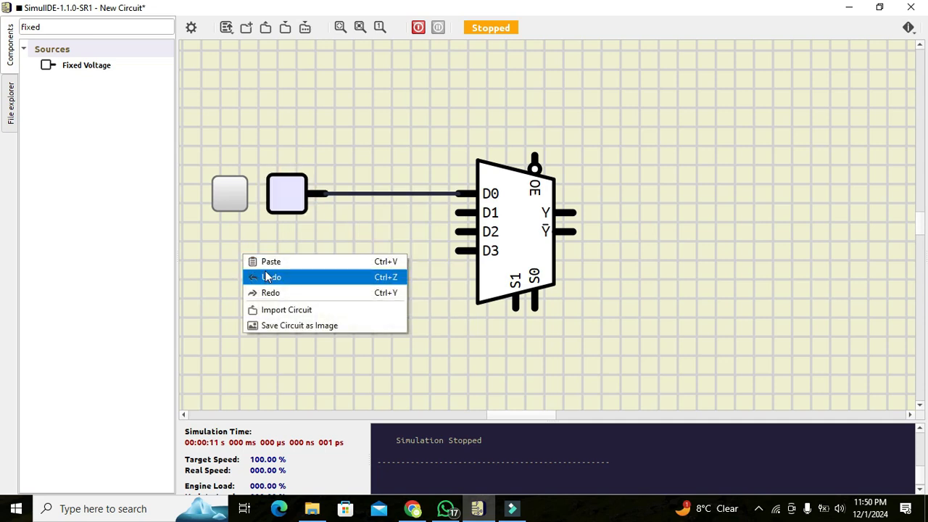
pyautogui.click(270, 262)
pyautogui.click(293, 244)
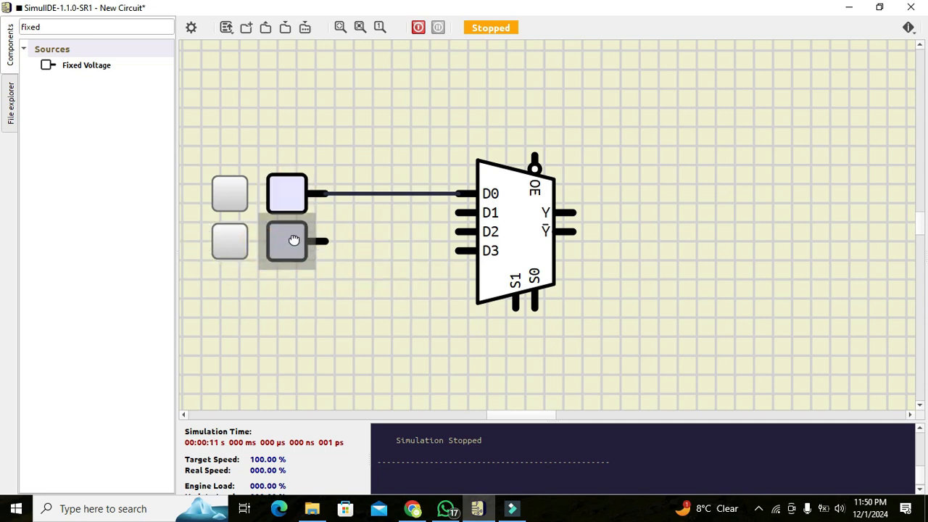
pyautogui.click(425, 244)
# - Paste two more Fixed Voltage sources to complete an aligned column of four
pyautogui.rightClick(278, 294)
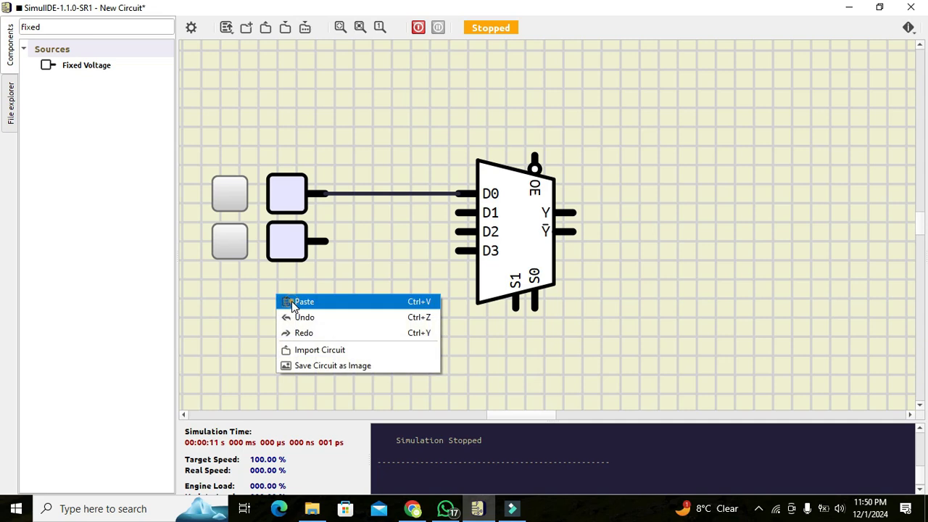
pyautogui.click(291, 300)
pyautogui.click(288, 296)
pyautogui.click(373, 353)
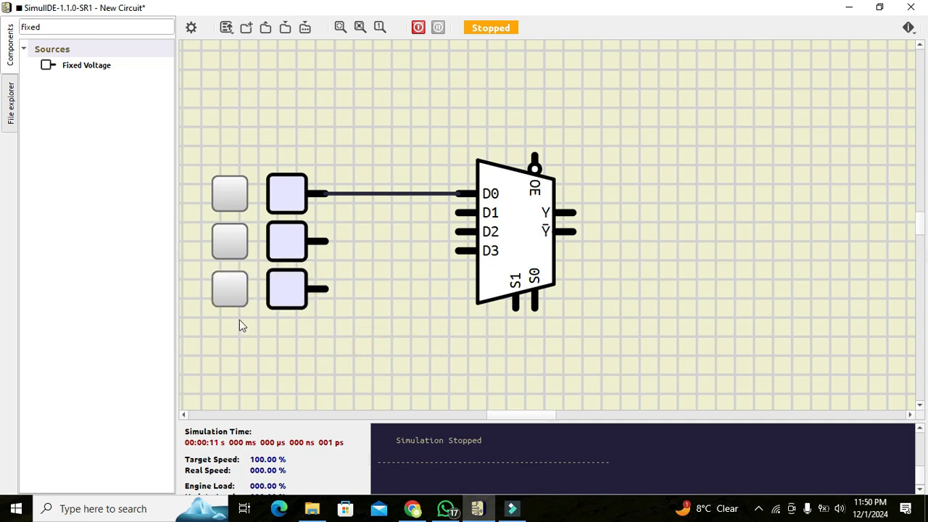
pyautogui.rightClick(240, 321)
pyautogui.click(250, 327)
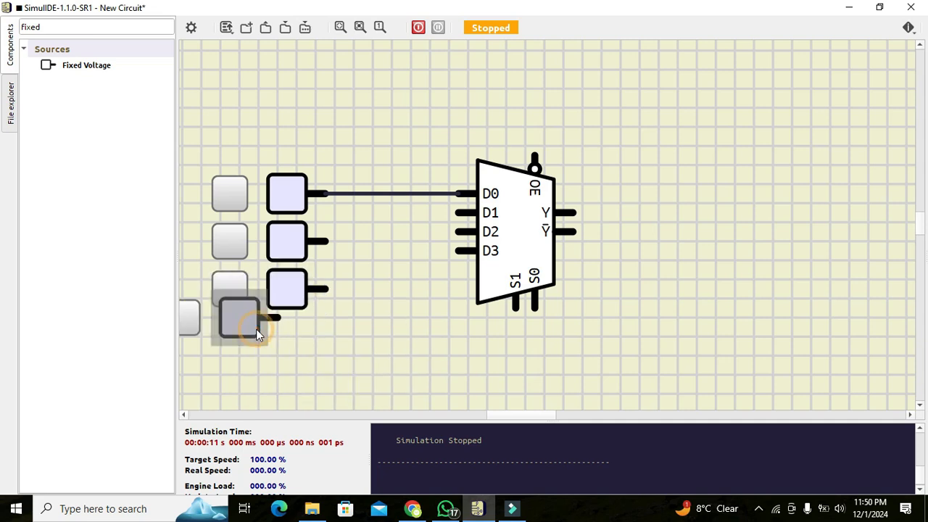
pyautogui.click(297, 341)
pyautogui.click(385, 358)
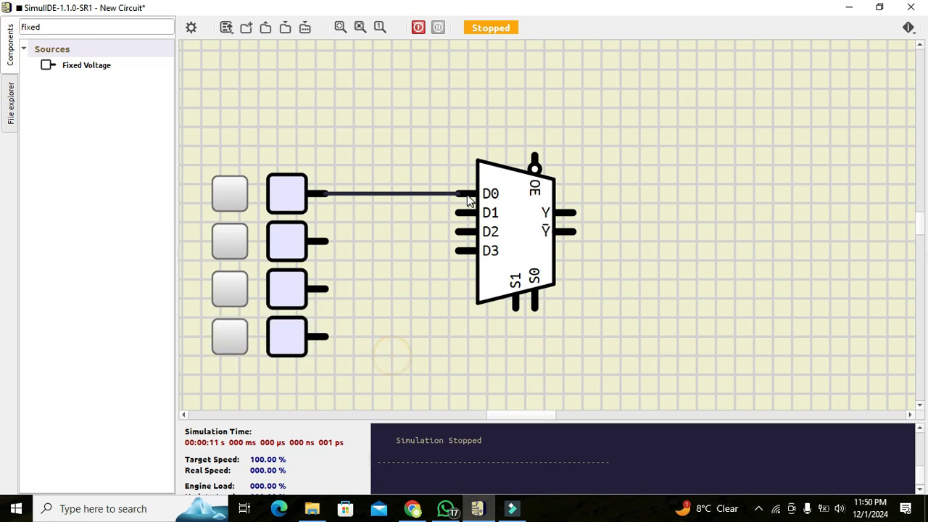
# - Wire the second, third and fourth Fixed Voltage sources to multiplexer inputs D1, D2 and D3 respectively
pyautogui.click(461, 211)
pyautogui.click(373, 241)
pyautogui.click(334, 242)
pyautogui.click(459, 231)
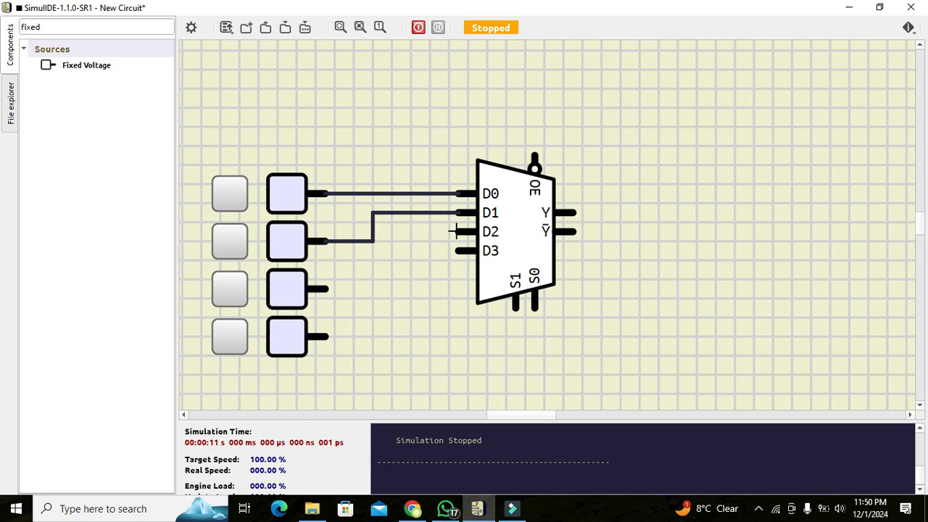
pyautogui.click(390, 288)
pyautogui.click(328, 289)
pyautogui.click(464, 250)
pyautogui.click(421, 336)
pyautogui.click(328, 336)
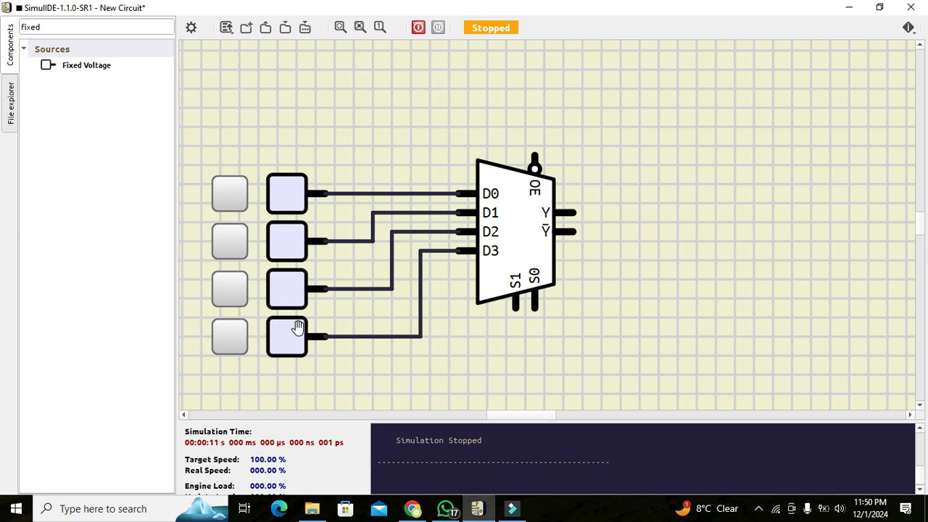
# - Paste a fifth Fixed Voltage source below the multiplexer for its select inputs
pyautogui.rightClick(356, 123)
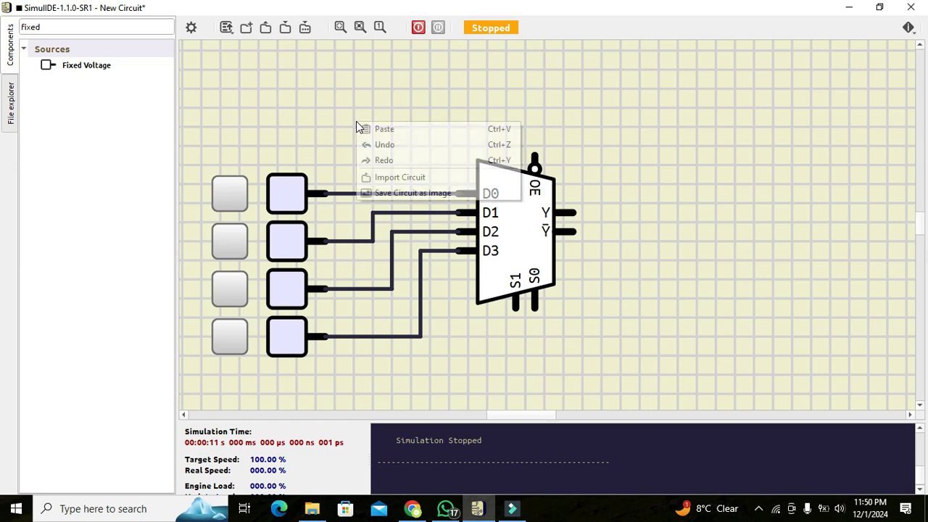
pyautogui.click(381, 131)
pyautogui.moveTo(359, 125); pyautogui.dragTo(472, 388)
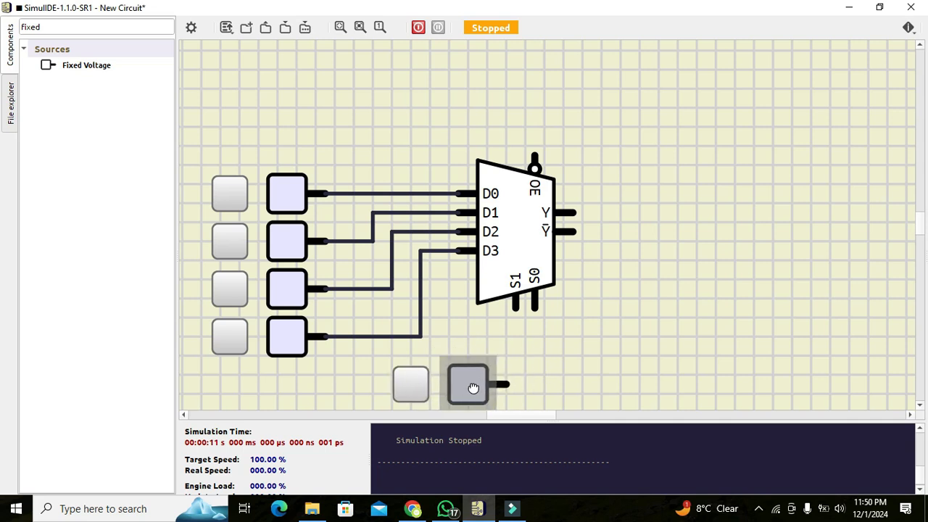
pyautogui.click(340, 28)
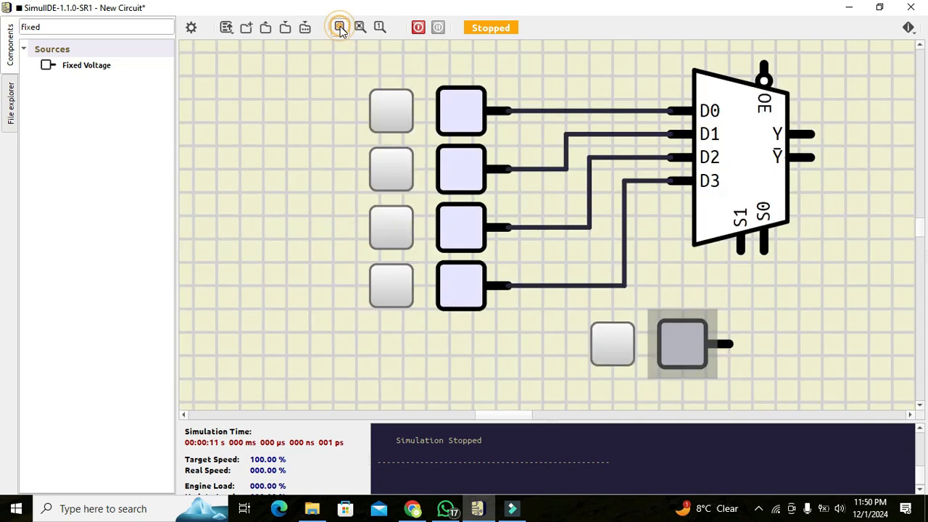
pyautogui.moveTo(678, 330)
pyautogui.mouseDown()
pyautogui.moveTo(628, 327)
pyautogui.moveTo(682, 333)
pyautogui.mouseUp()
pyautogui.click(819, 356)
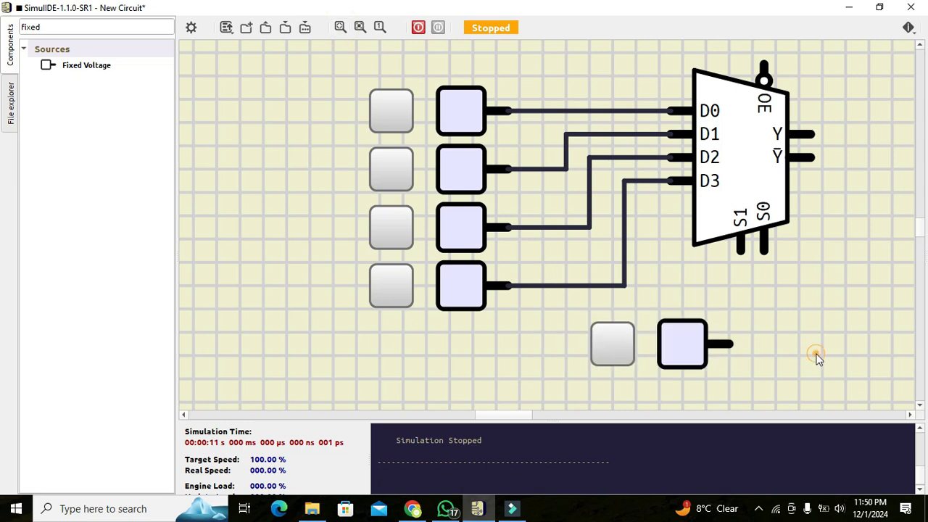
# - Paste a sixth Fixed Voltage source below the fifth and move the fifth slightly closer to it
pyautogui.rightClick(698, 293)
pyautogui.click(712, 296)
pyautogui.moveTo(710, 289); pyautogui.dragTo(700, 418)
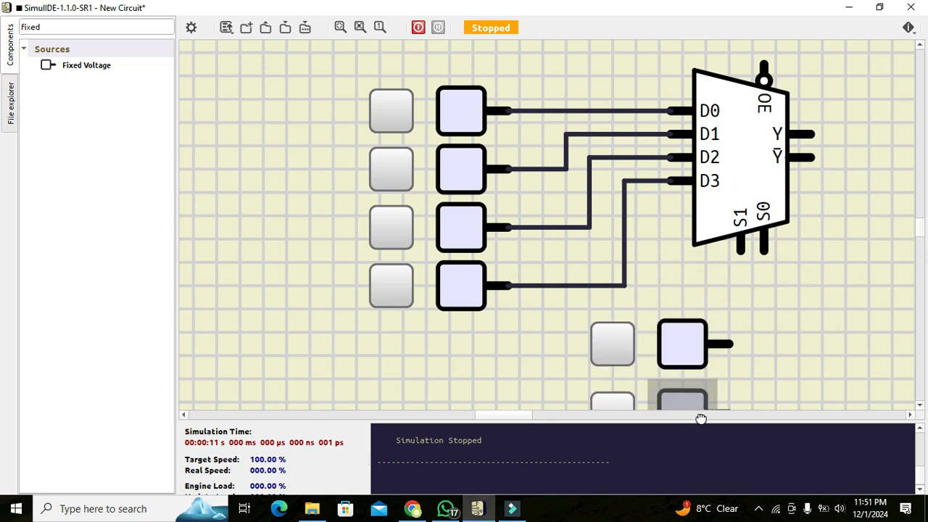
pyautogui.click(340, 27)
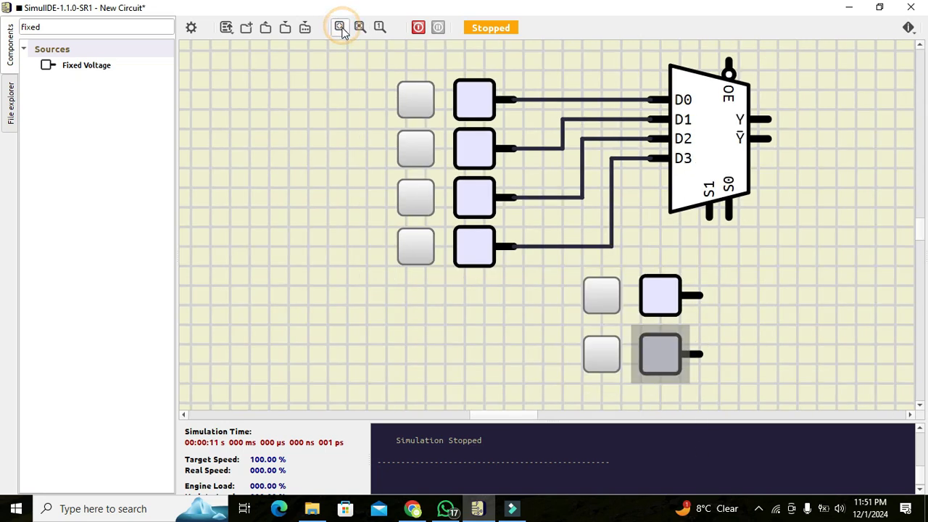
pyautogui.click(791, 311)
pyautogui.click(658, 304)
pyautogui.moveTo(658, 303); pyautogui.dragTo(659, 312)
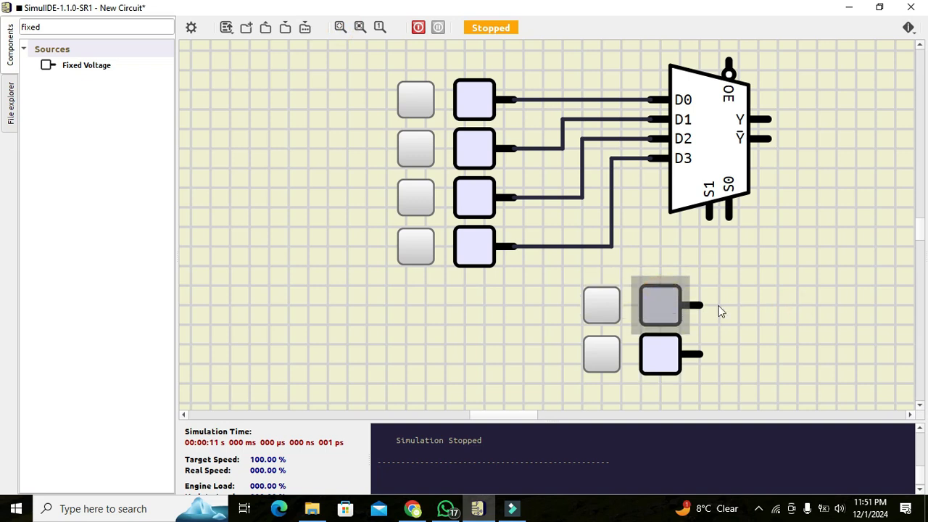
pyautogui.click(720, 312)
# - Wire select input S1 to the upper of the two new sources and S0 to the lower one
pyautogui.click(710, 215)
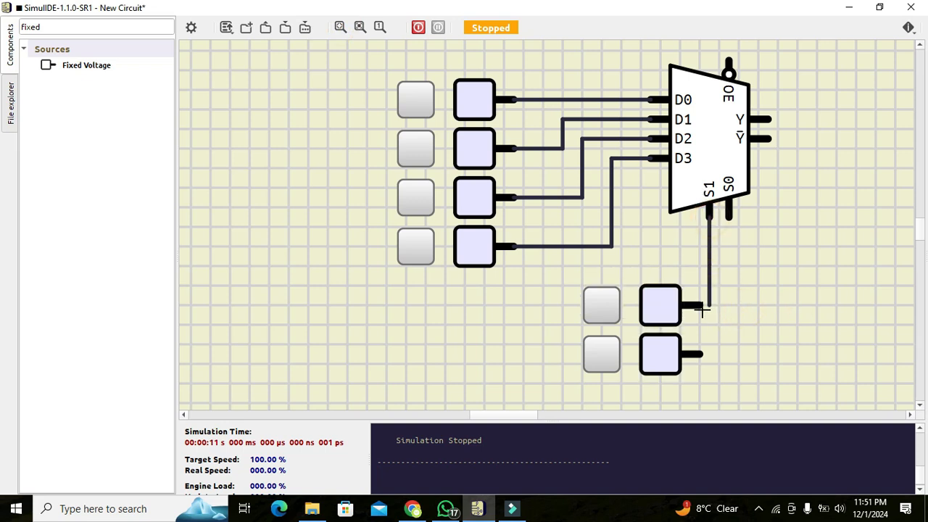
pyautogui.click(701, 305)
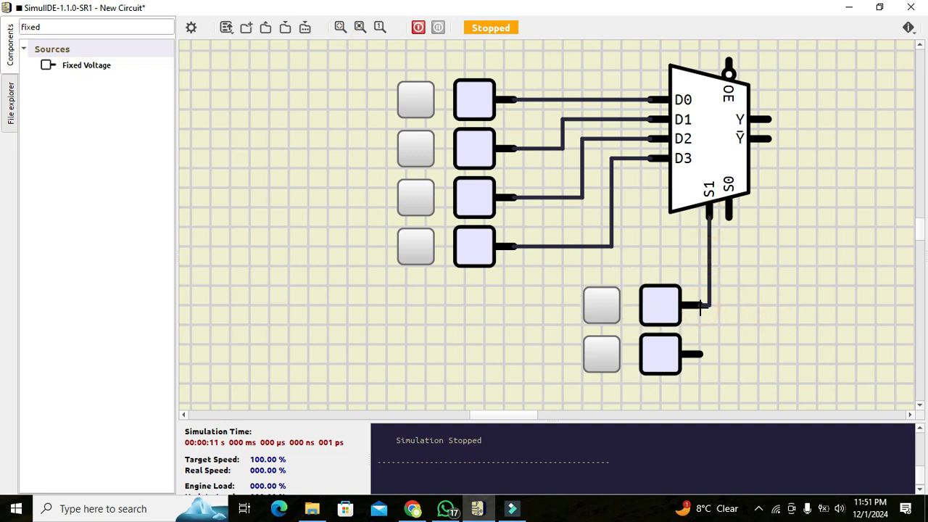
pyautogui.click(728, 215)
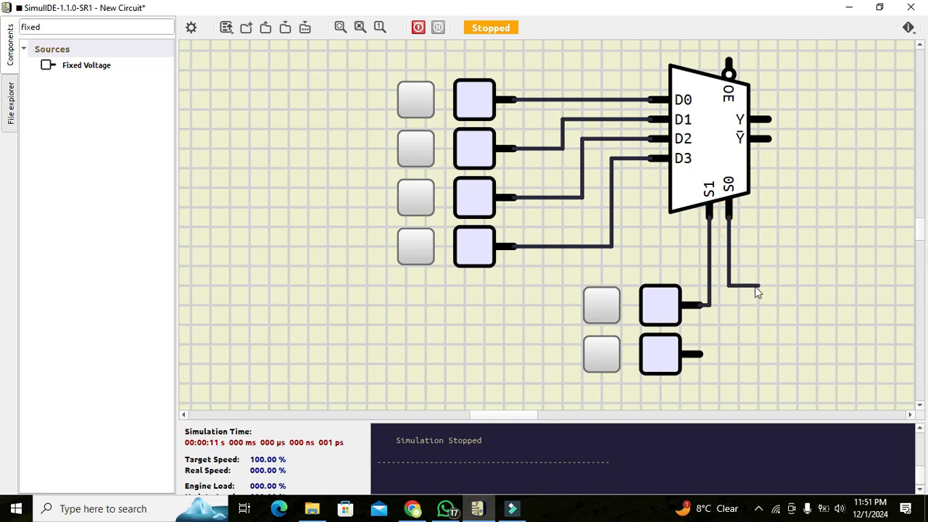
pyautogui.click(700, 354)
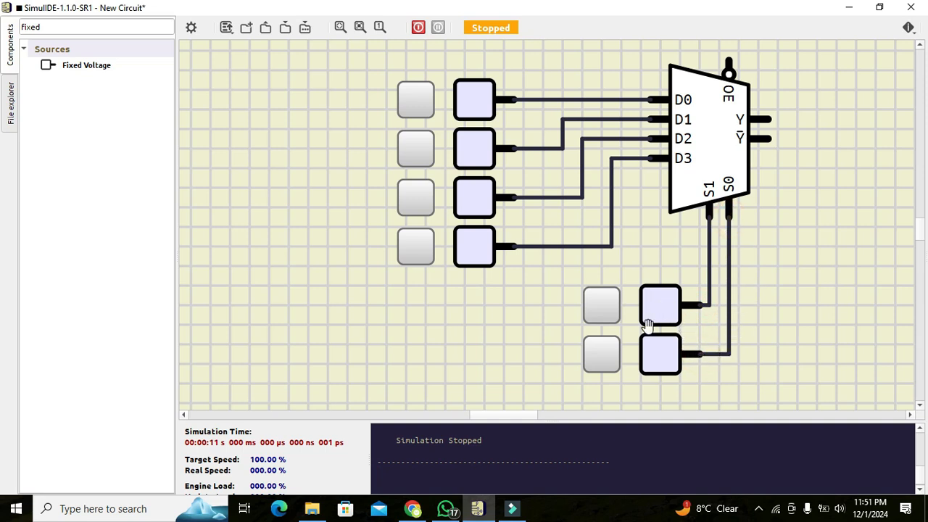
pyautogui.moveTo(828, 117); pyautogui.dragTo(811, 38)
# - Search for "led", place an Led beside the multiplexer's outputs, and wire it to output Y
pyautogui.click(151, 30)
pyautogui.press('BackSpace')
pyautogui.press('BackSpace')
pyautogui.press('BackSpace')
pyautogui.press('BackSpace')
pyautogui.press('BackSpace')
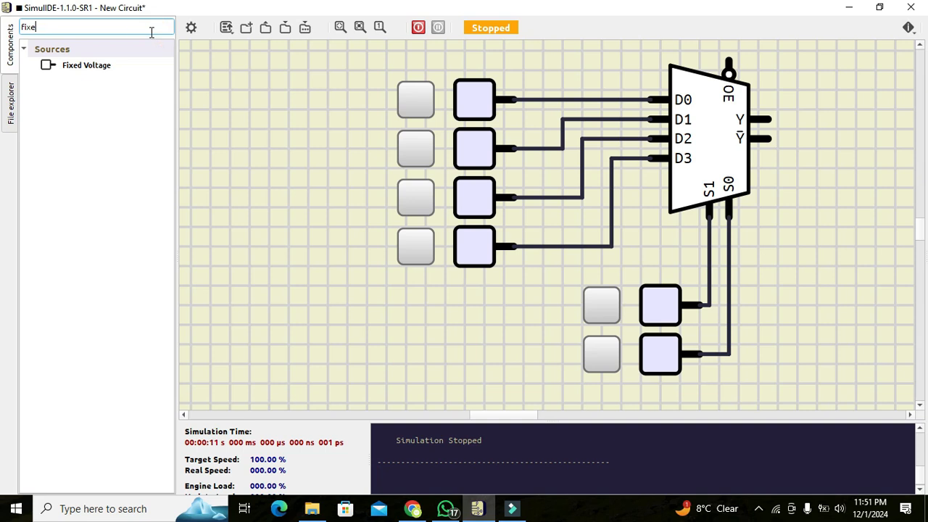
pyautogui.write('led')
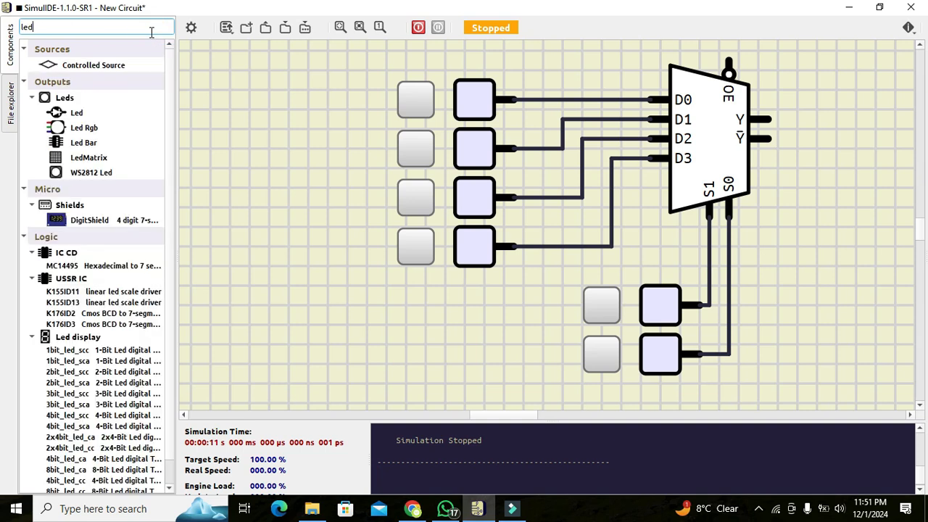
pyautogui.click(65, 111)
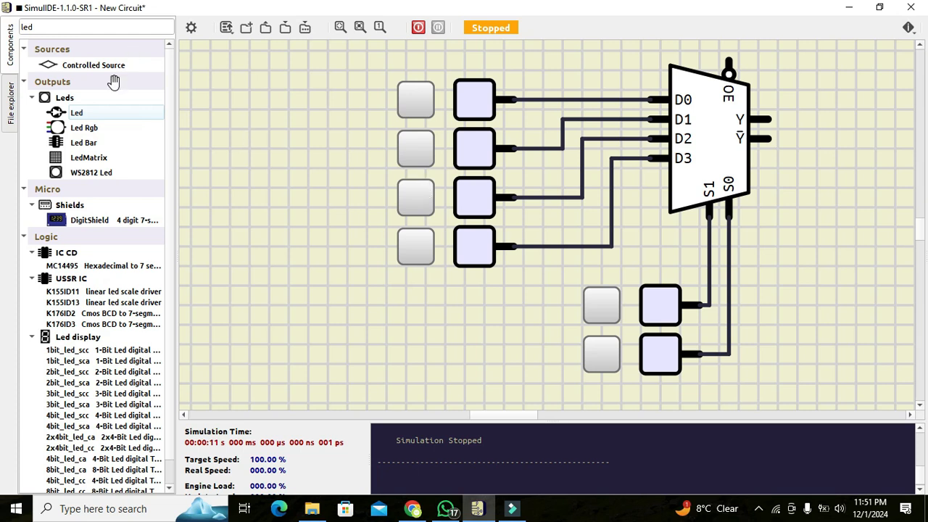
pyautogui.moveTo(77, 113); pyautogui.dragTo(841, 111)
pyautogui.moveTo(845, 115); pyautogui.dragTo(767, 120)
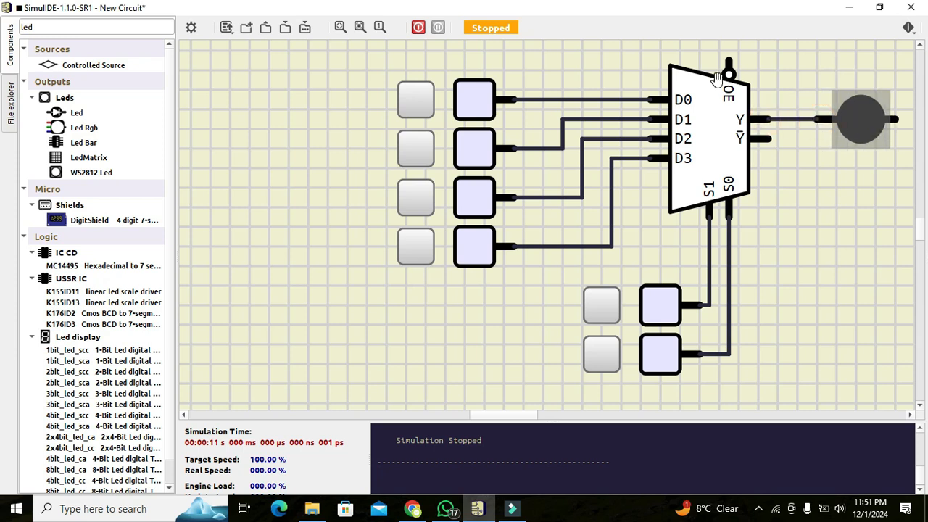
# - Search for "resistor" and place a Resistor below the LED
pyautogui.click(892, 184)
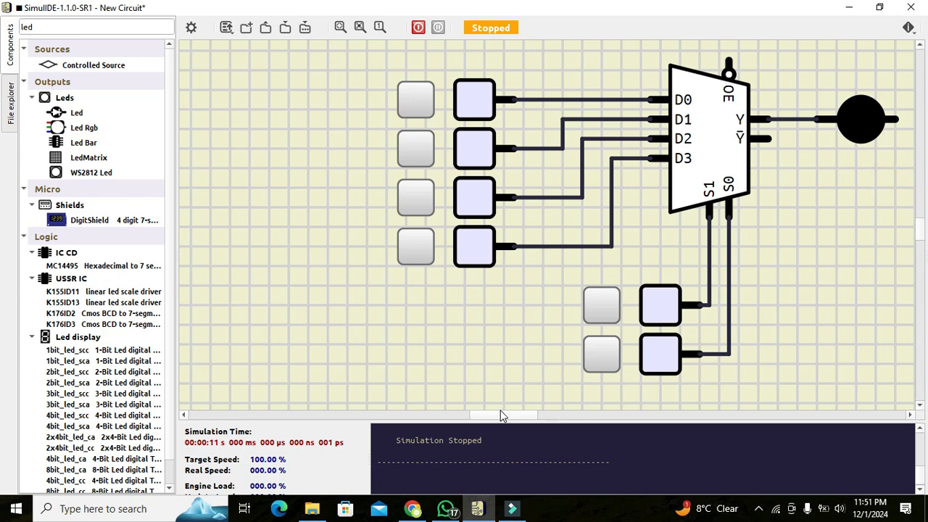
pyautogui.moveTo(502, 413); pyautogui.dragTo(507, 412)
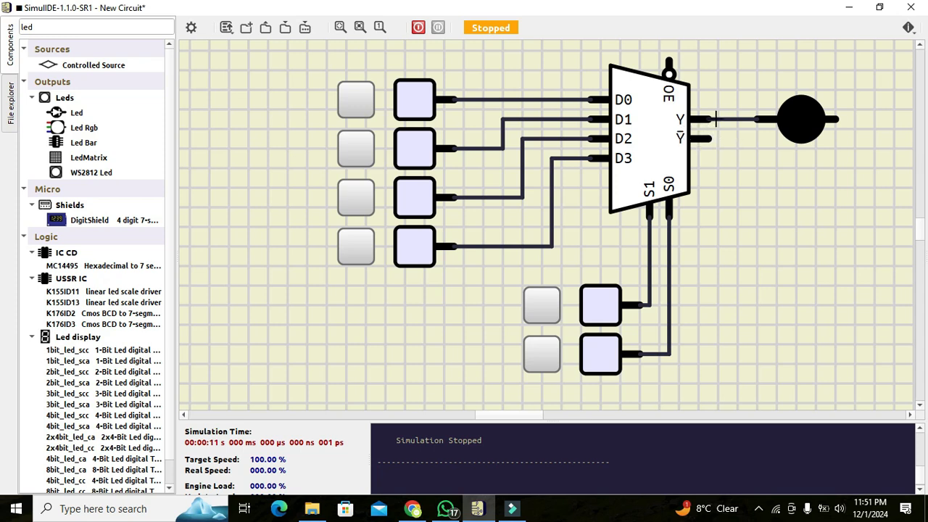
pyautogui.click(118, 27)
pyautogui.press('BackSpace')
pyautogui.press('BackSpace')
pyautogui.press('BackSpace')
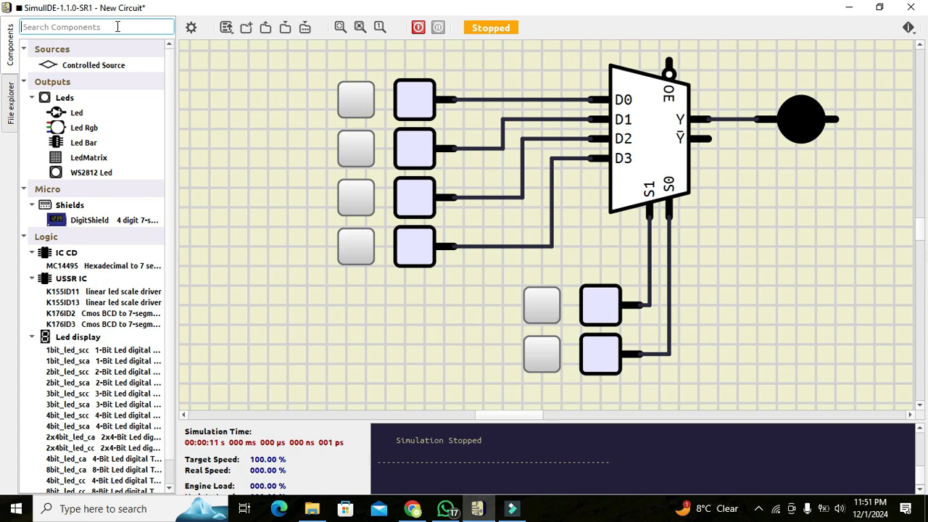
pyautogui.write('resistor')
pyautogui.press('Return')
pyautogui.click(71, 78)
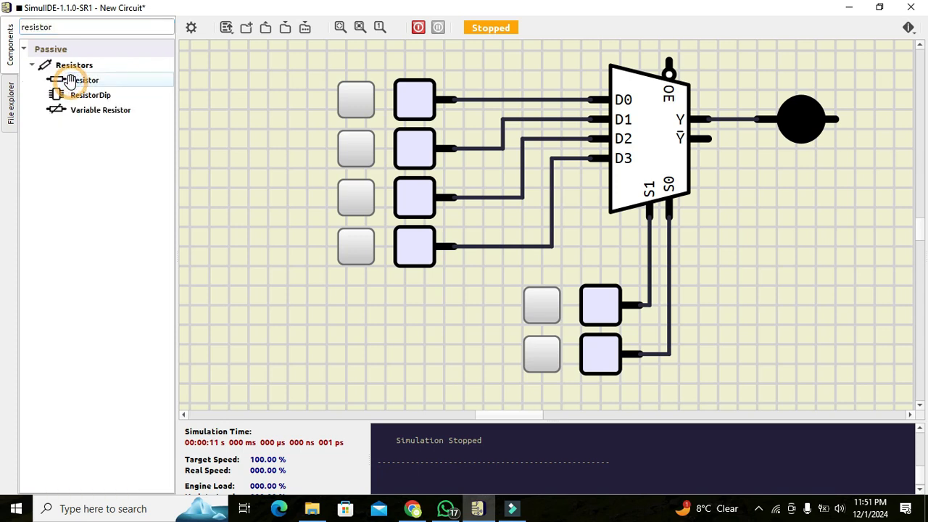
pyautogui.moveTo(70, 80); pyautogui.dragTo(841, 219)
# - Rotate the resistor counter-clockwise, shift it just past the LED, and wire its upper pin to the LED's free pin
pyautogui.rightClick(841, 219)
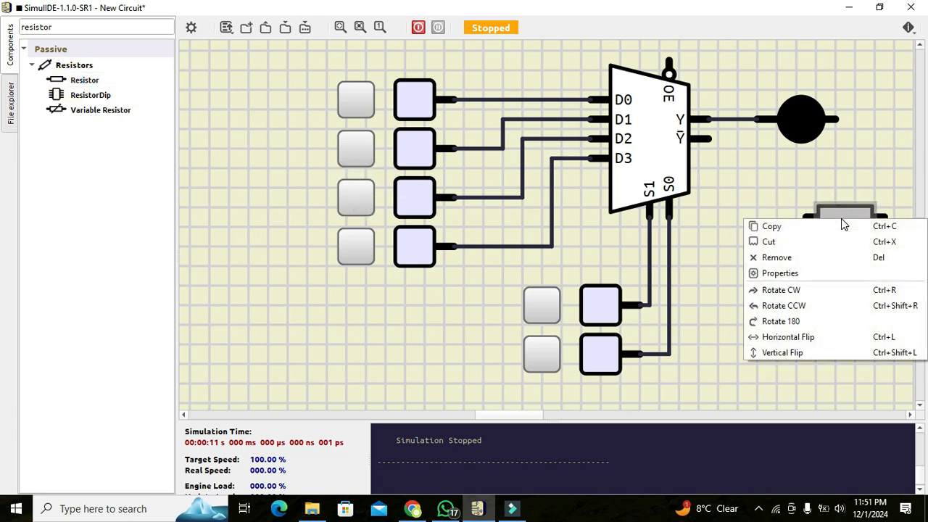
pyautogui.click(828, 305)
pyautogui.moveTo(851, 212); pyautogui.dragTo(877, 210)
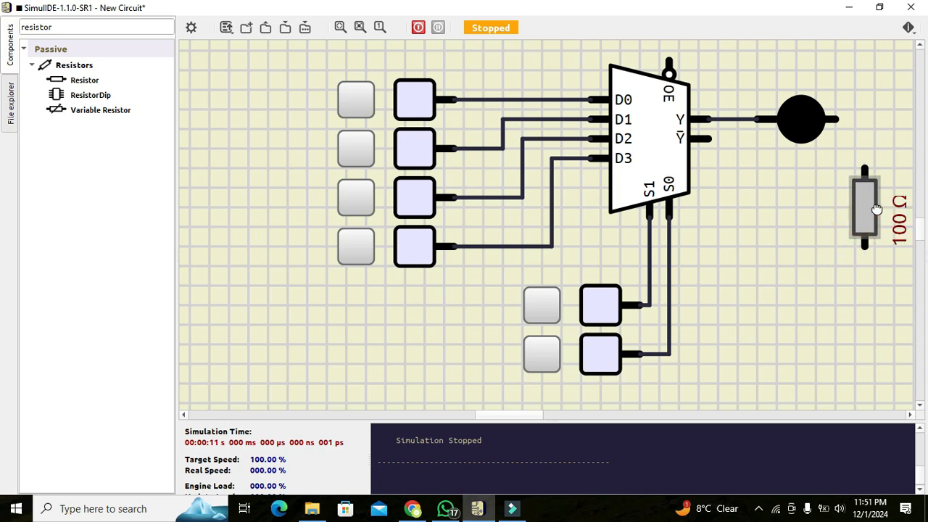
pyautogui.moveTo(864, 169); pyautogui.dragTo(841, 120)
pyautogui.click(839, 118)
# - Search for "ground" and place a Ground (0 V) below the resistor
pyautogui.click(149, 28)
pyautogui.press('BackSpace')
pyautogui.press('BackSpace')
pyautogui.press('BackSpace')
pyautogui.press('BackSpace')
pyautogui.press('BackSpace')
pyautogui.write('ground')
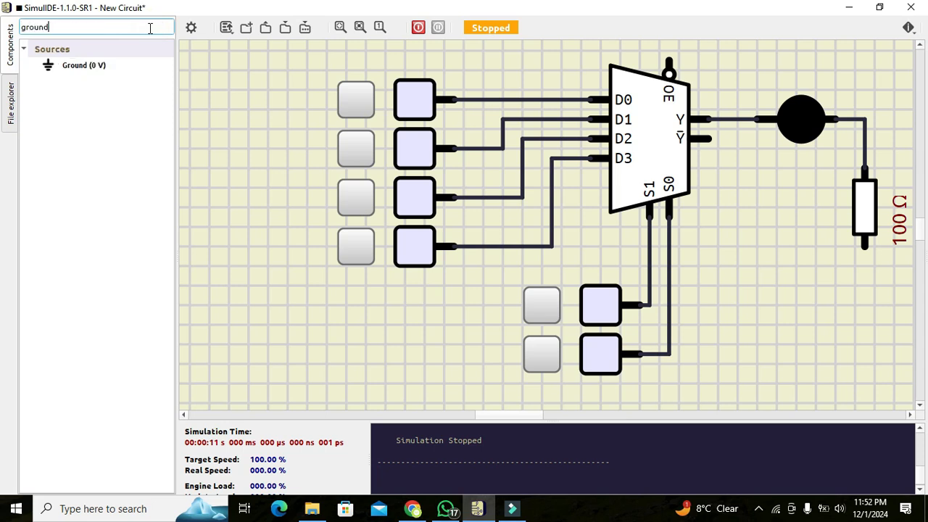
pyautogui.click(71, 64)
pyautogui.moveTo(70, 63); pyautogui.dragTo(867, 339)
# - Wire the resistor's lower pin to the ground symbol
pyautogui.click(866, 290)
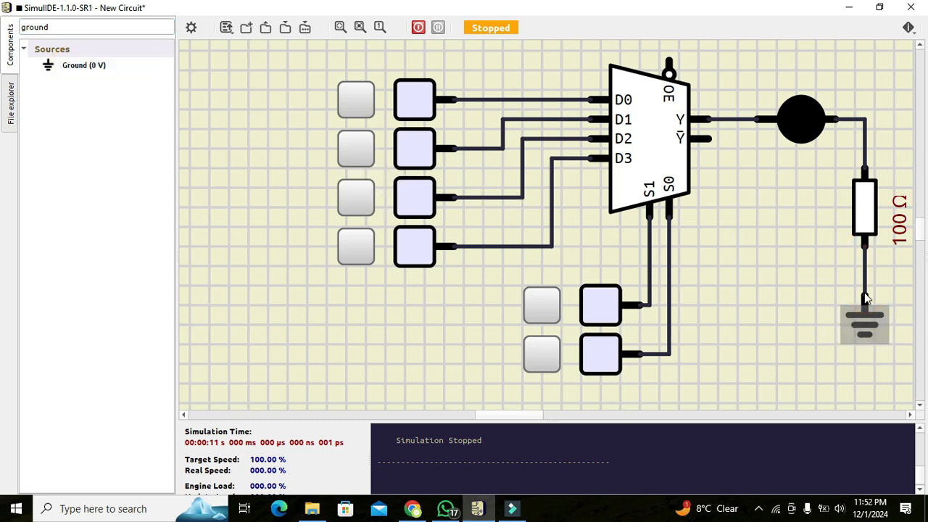
pyautogui.click(865, 292)
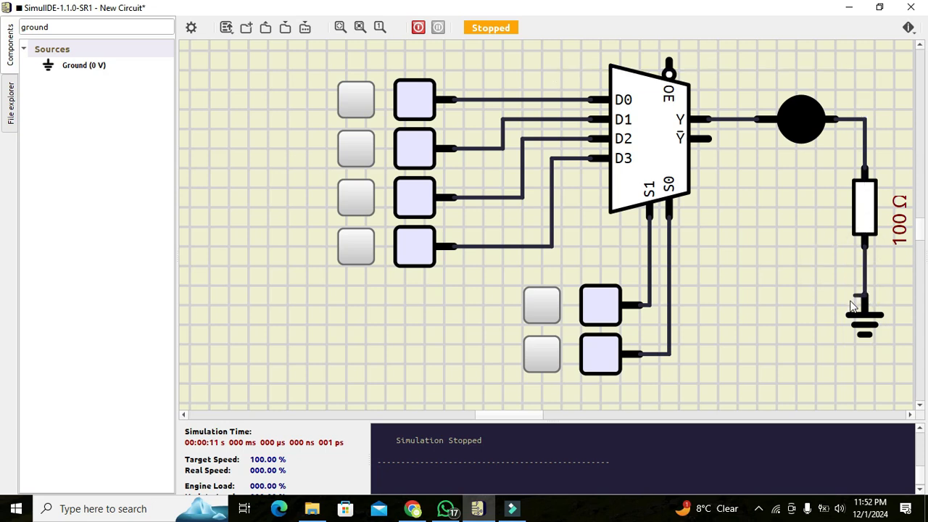
pyautogui.click(865, 293)
pyautogui.click(865, 291)
pyautogui.click(865, 248)
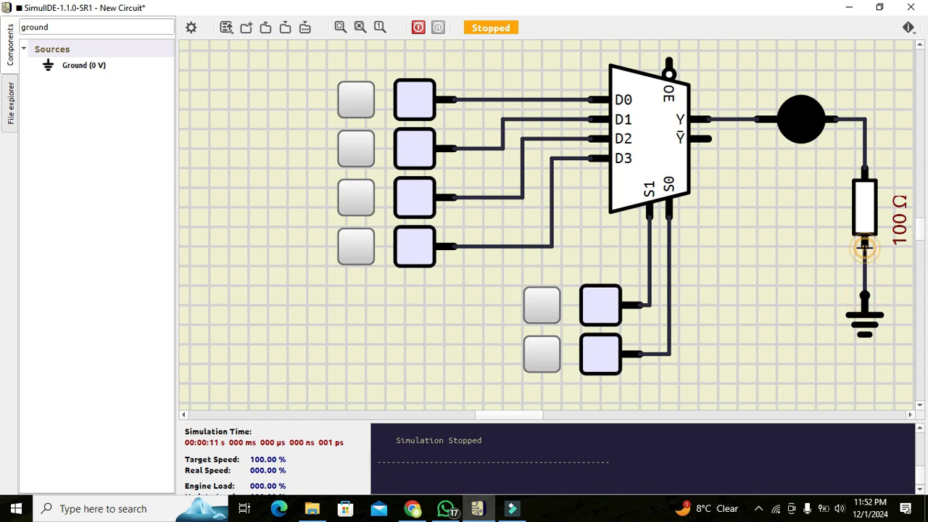
pyautogui.click(803, 261)
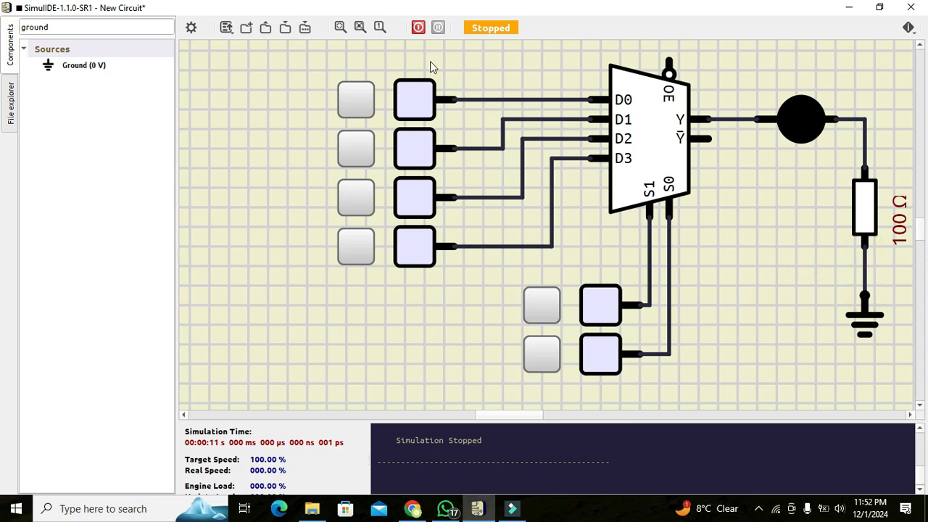
# - Start the simulation and toggle the data input sources, mainly D1 to D3, with both select inputs low
pyautogui.click(418, 28)
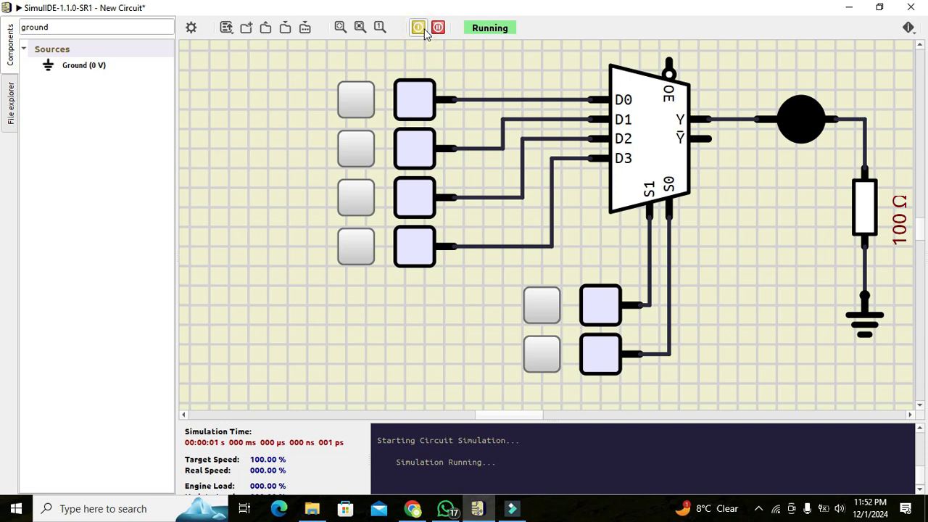
pyautogui.click(355, 102)
pyautogui.click(363, 152)
pyautogui.click(363, 153)
pyautogui.click(364, 153)
pyautogui.click(364, 153)
pyautogui.click(364, 153)
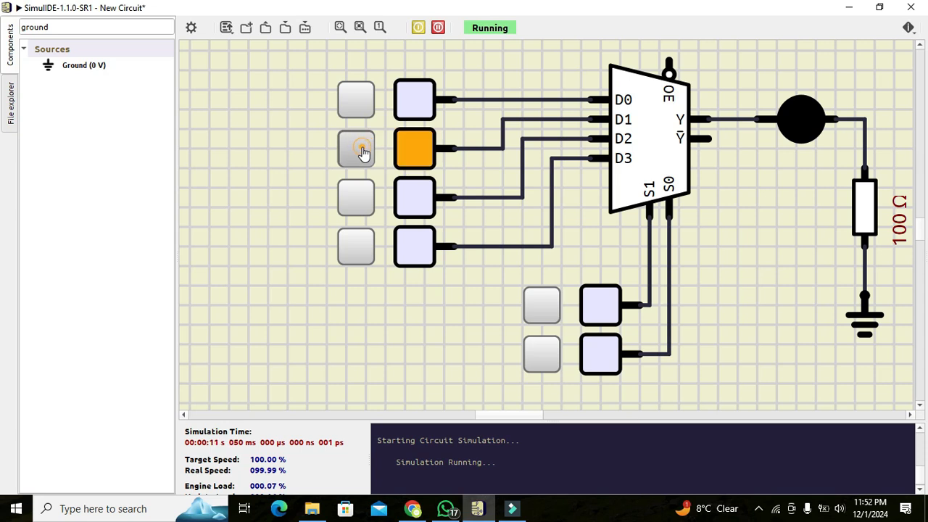
pyautogui.click(361, 199)
pyautogui.click(359, 244)
pyautogui.click(357, 200)
pyautogui.click(360, 144)
pyautogui.click(361, 144)
pyautogui.click(361, 143)
pyautogui.click(360, 144)
pyautogui.click(360, 143)
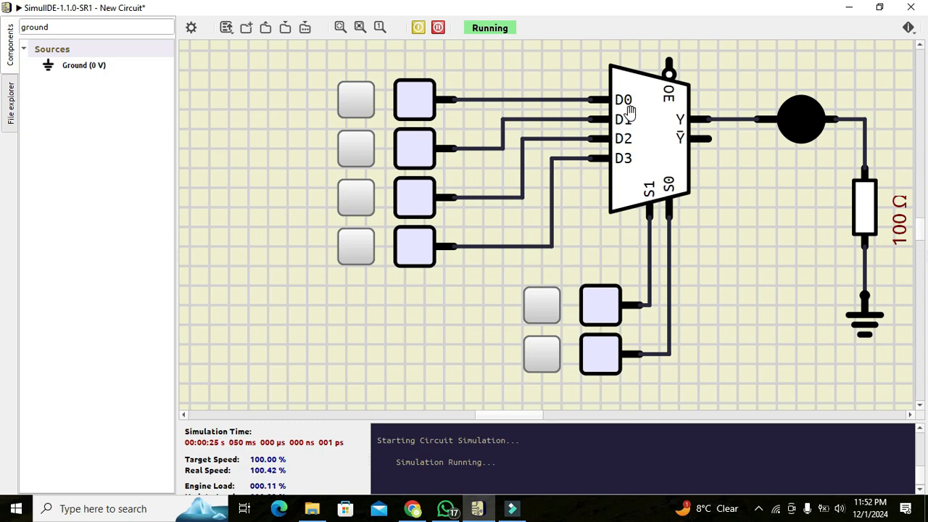
# - Test channel D0 by toggling its source on and off repeatedly while S1 and S0 are low
pyautogui.click(354, 100)
pyautogui.click(354, 100)
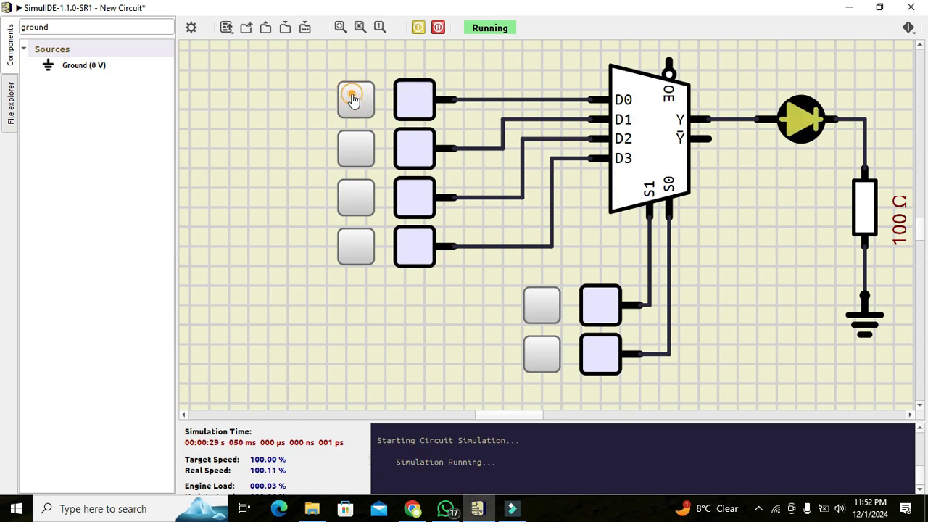
pyautogui.click(354, 100)
pyautogui.click(354, 100)
pyautogui.click(354, 100)
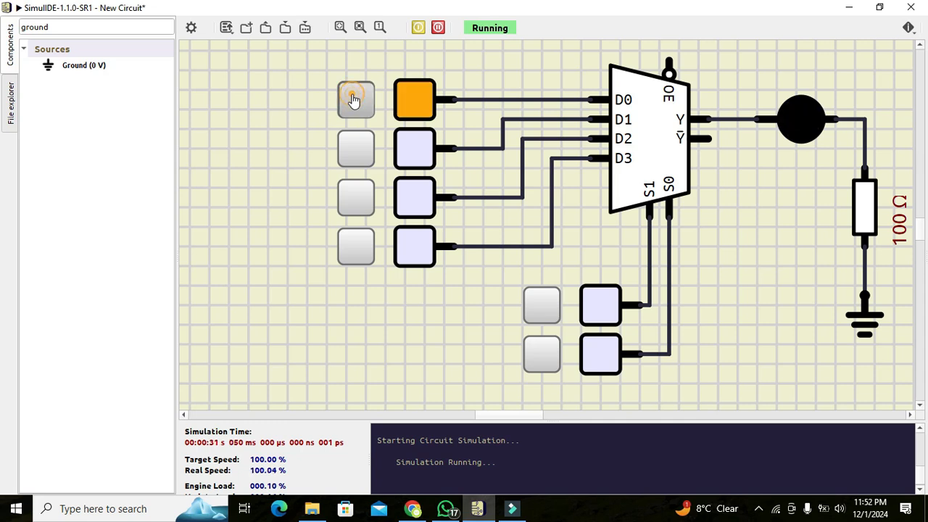
pyautogui.click(354, 100)
pyautogui.click(354, 100)
pyautogui.click(354, 100)
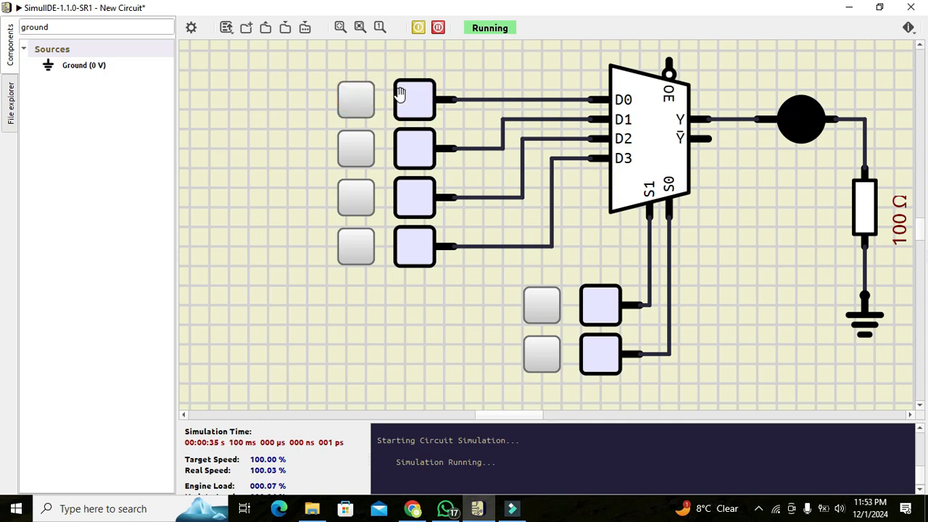
# - Set S1 high with S0 low and toggle the D0 and D1 sources to check the output
pyautogui.click(602, 312)
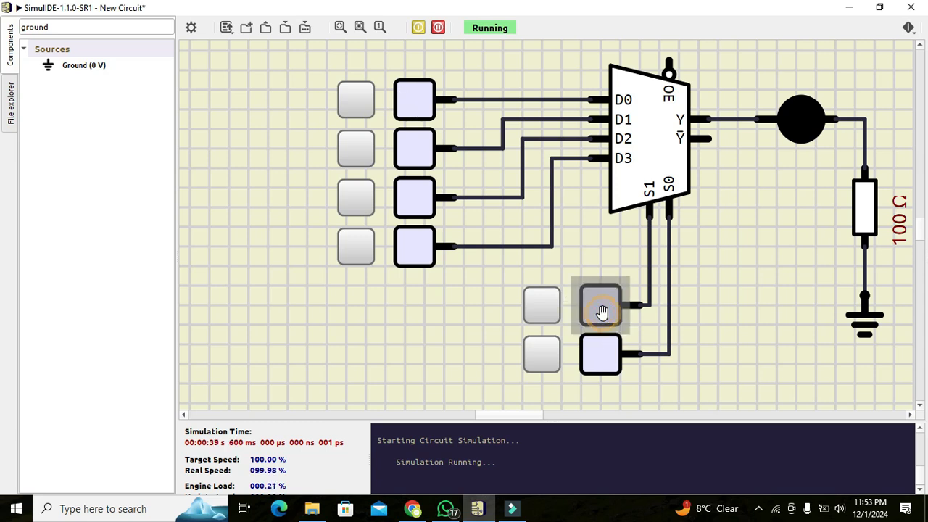
pyautogui.click(545, 308)
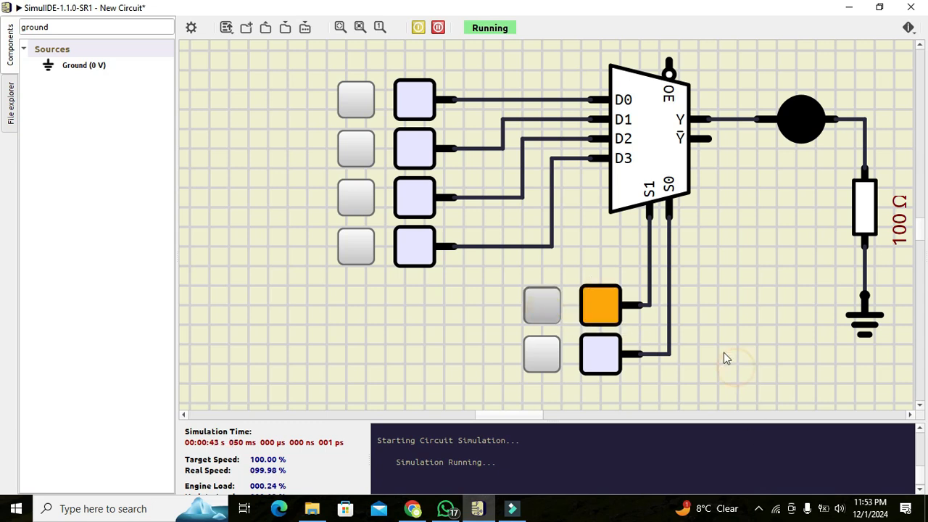
pyautogui.click(363, 102)
pyautogui.click(362, 102)
pyautogui.click(363, 103)
pyautogui.click(360, 102)
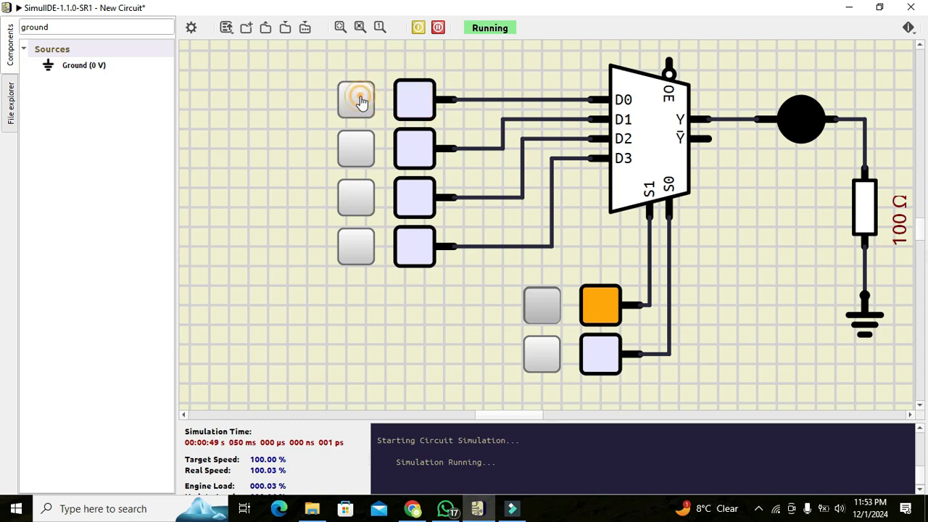
pyautogui.click(361, 150)
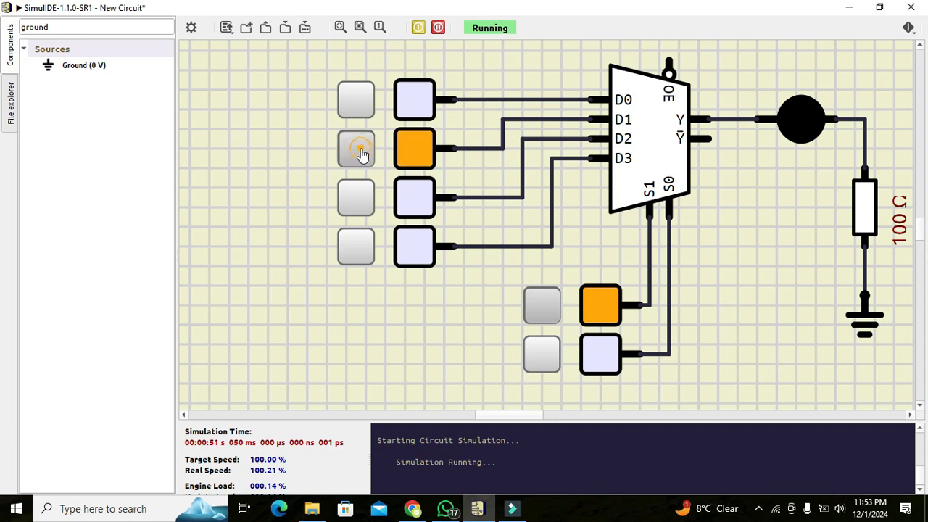
pyautogui.click(363, 155)
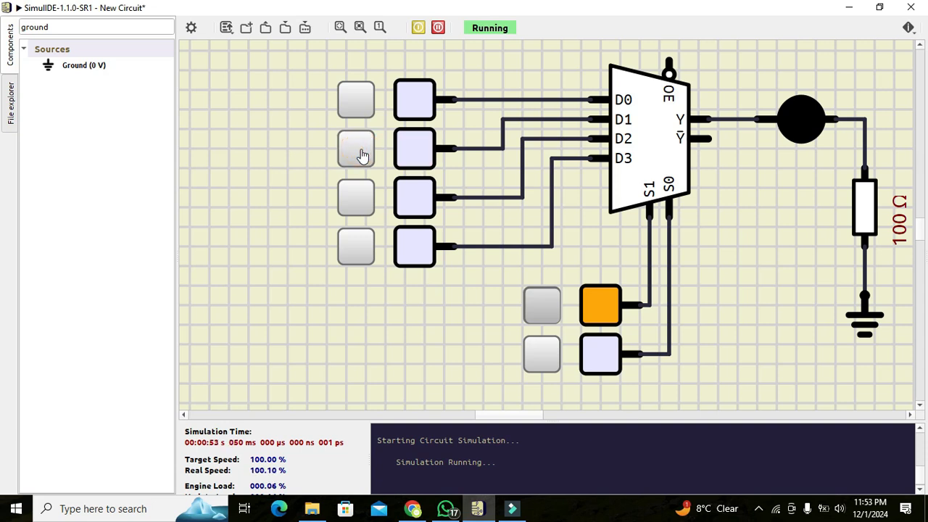
# - Set S1 low and S0 high, and toggle the D1 source repeatedly to test that channel
pyautogui.click(550, 319)
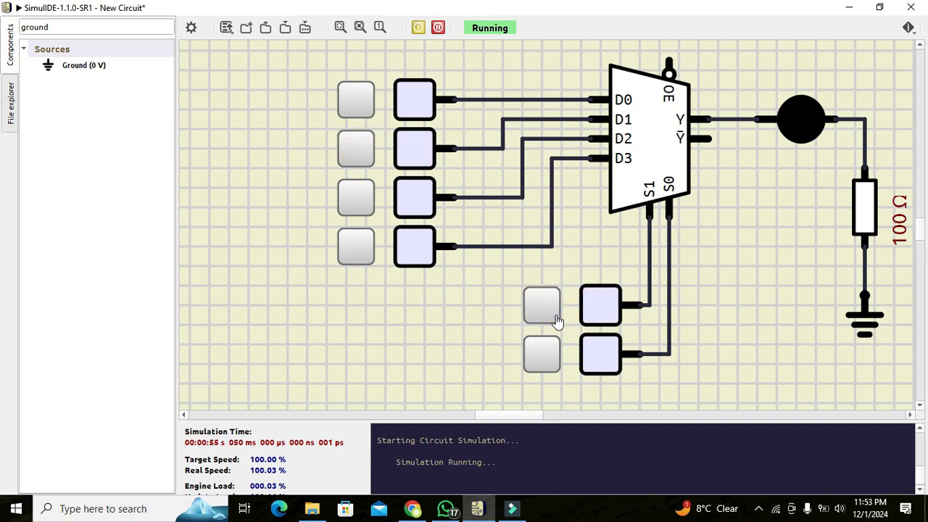
pyautogui.click(549, 317)
pyautogui.click(536, 355)
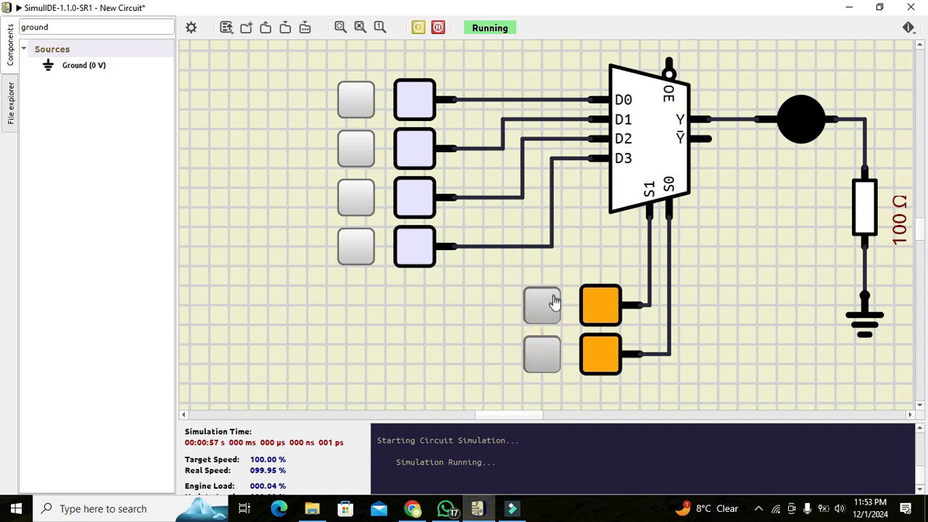
pyautogui.click(553, 302)
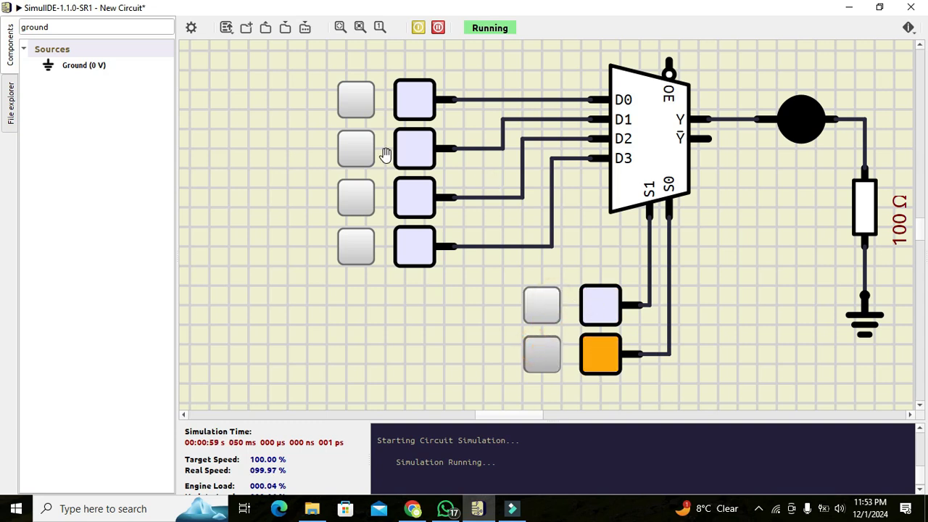
pyautogui.click(365, 159)
pyautogui.click(365, 159)
pyautogui.click(366, 162)
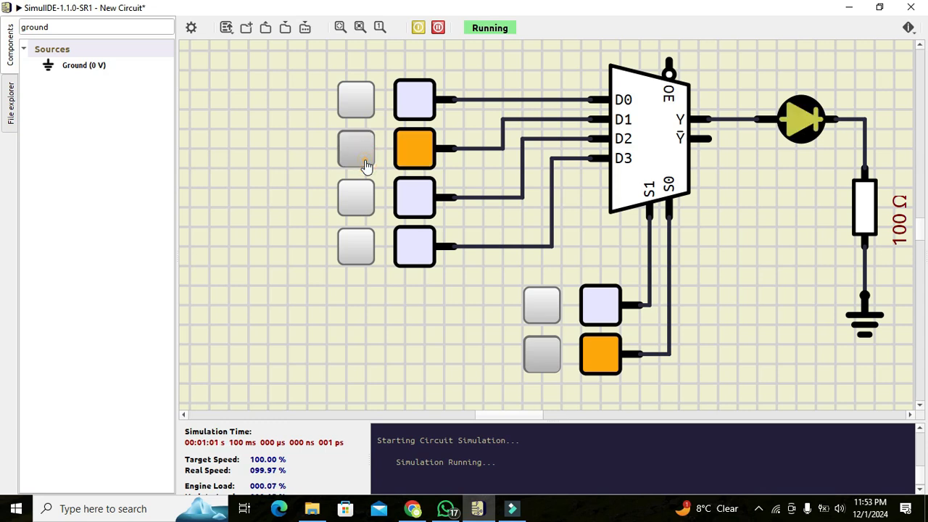
pyautogui.click(365, 164)
pyautogui.click(365, 164)
pyautogui.click(365, 164)
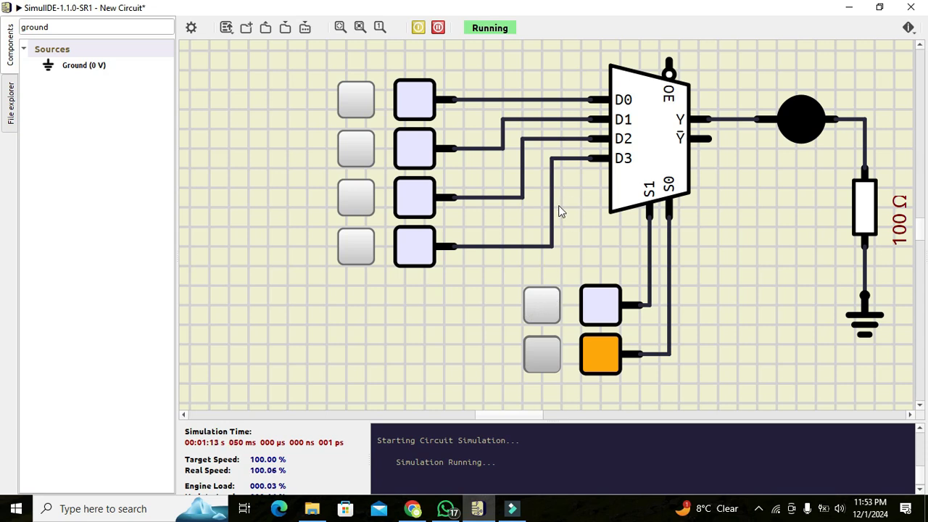
# - Toggle the D1 source several more times with the same select code and leave it on
pyautogui.click(357, 151)
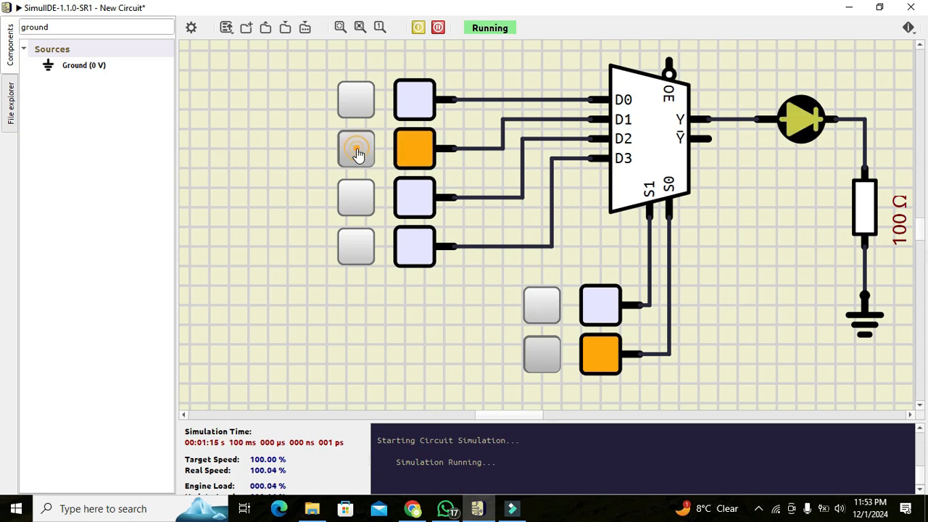
pyautogui.click(356, 156)
pyautogui.click(356, 159)
pyautogui.click(355, 156)
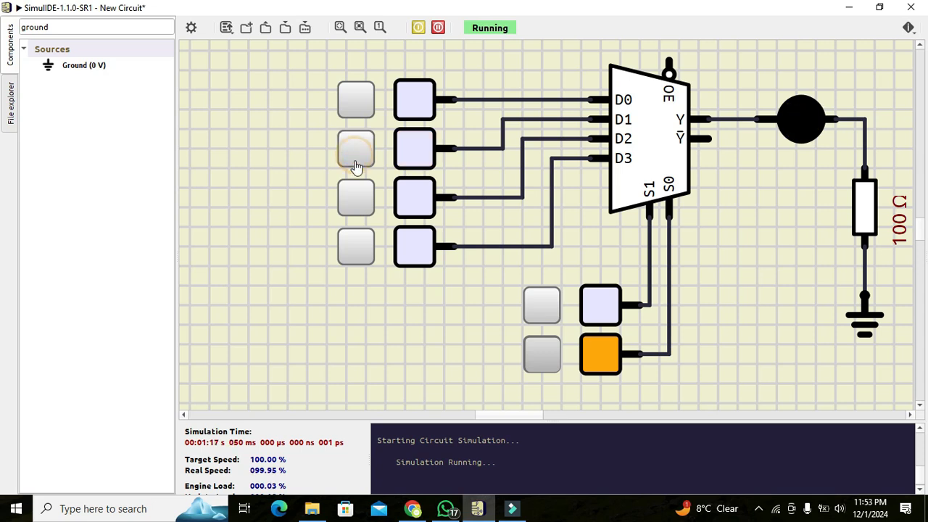
pyautogui.click(354, 154)
pyautogui.click(354, 154)
pyautogui.click(354, 155)
# - Toggle the D2 and D3 sources while D1 is selected and leave both of them on
pyautogui.click(357, 190)
pyautogui.click(353, 203)
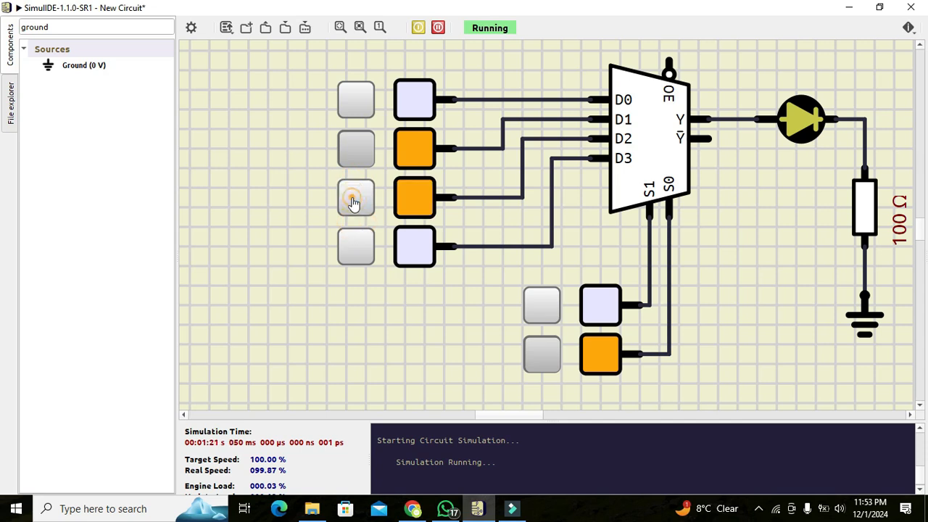
pyautogui.click(354, 203)
pyautogui.click(356, 256)
pyautogui.click(355, 203)
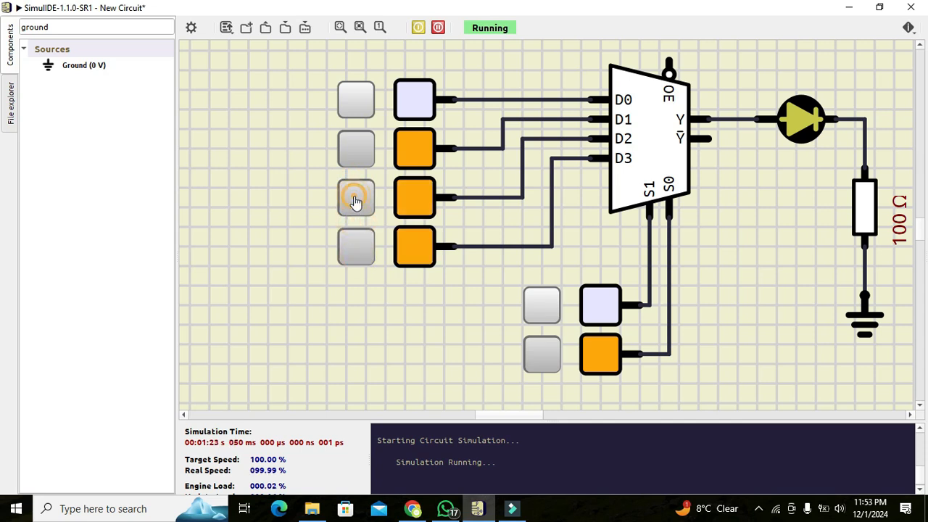
# - Set select input S1 high and S0 low to select channel D2
pyautogui.click(614, 305)
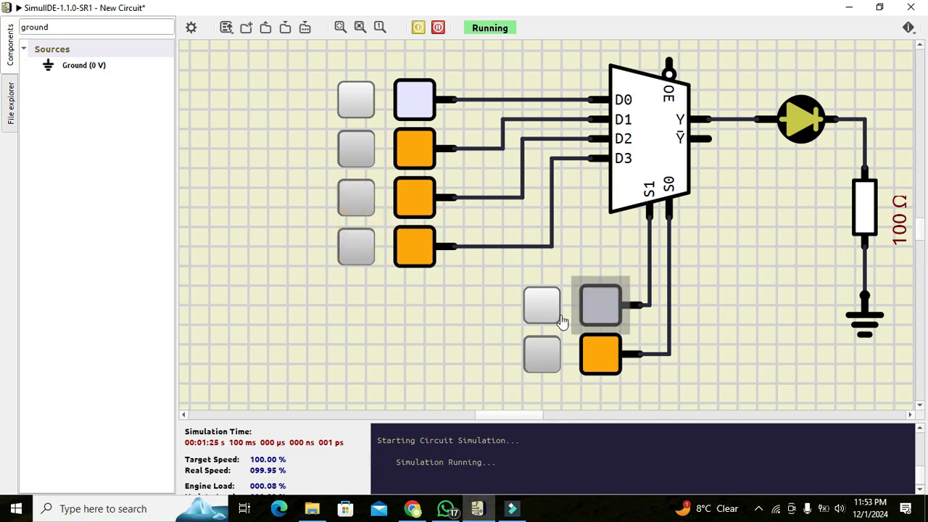
pyautogui.click(535, 307)
pyautogui.click(602, 368)
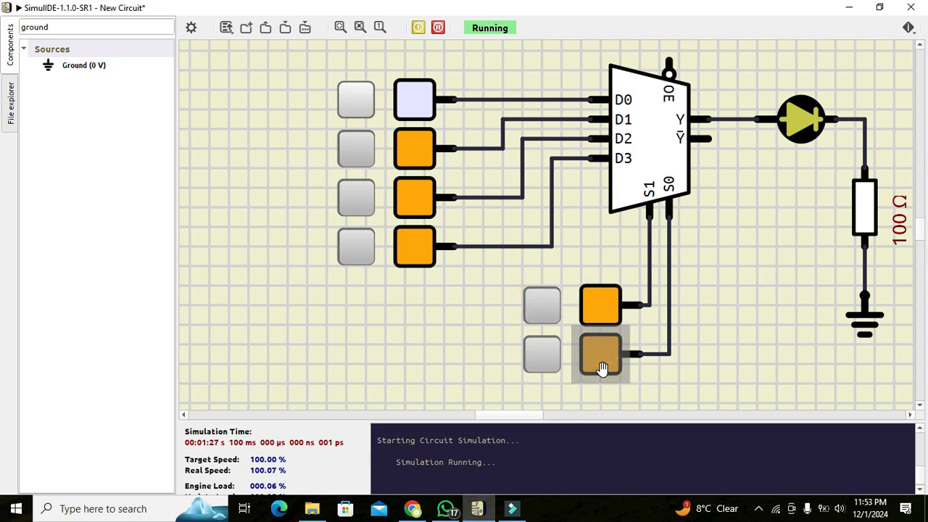
pyautogui.click(535, 368)
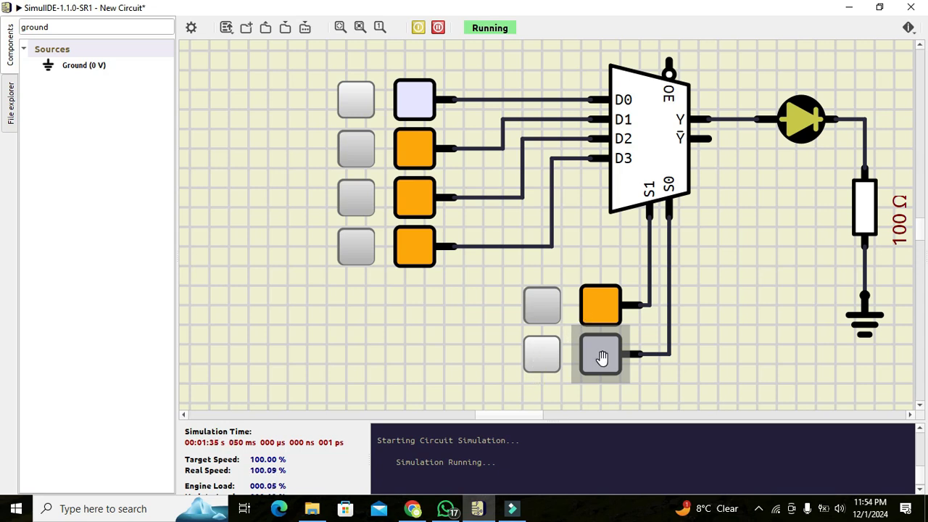
# - Switch the D1 source off and toggle the D2 source repeatedly to test the selected channel
pyautogui.click(362, 199)
pyautogui.click(365, 199)
pyautogui.click(364, 200)
pyautogui.click(364, 199)
pyautogui.click(364, 200)
pyautogui.click(359, 158)
pyautogui.click(361, 192)
pyautogui.click(361, 195)
pyautogui.click(361, 196)
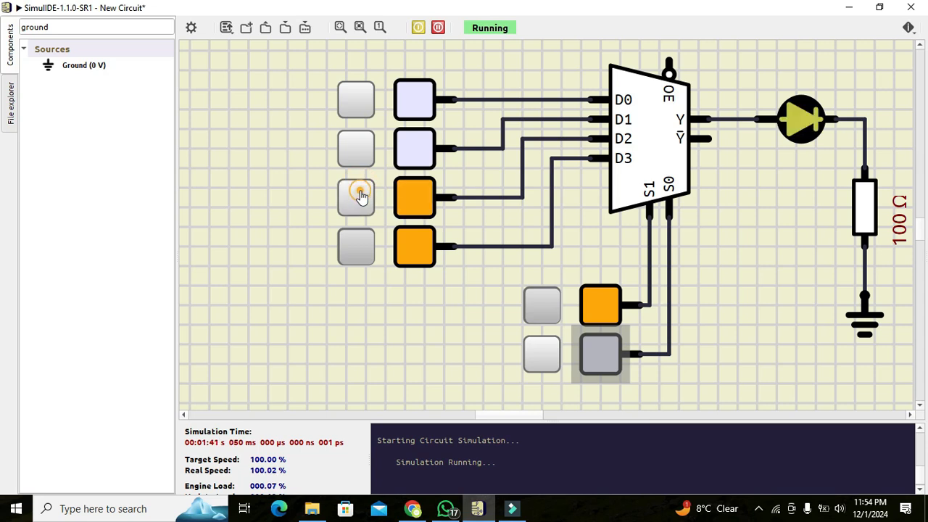
# - Set S0 high alongside S1 and toggle the D3 source repeatedly to test that channel
pyautogui.click(538, 362)
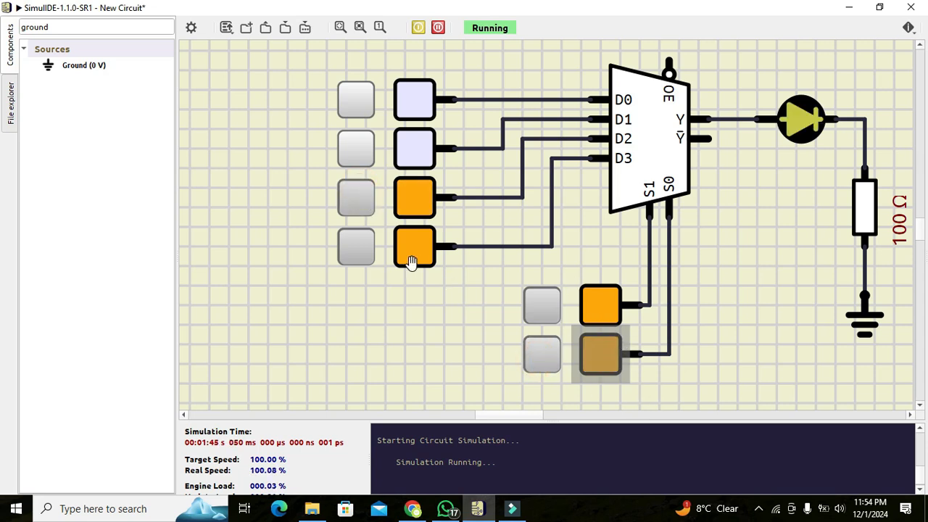
pyautogui.click(357, 256)
pyautogui.click(357, 255)
pyautogui.click(357, 255)
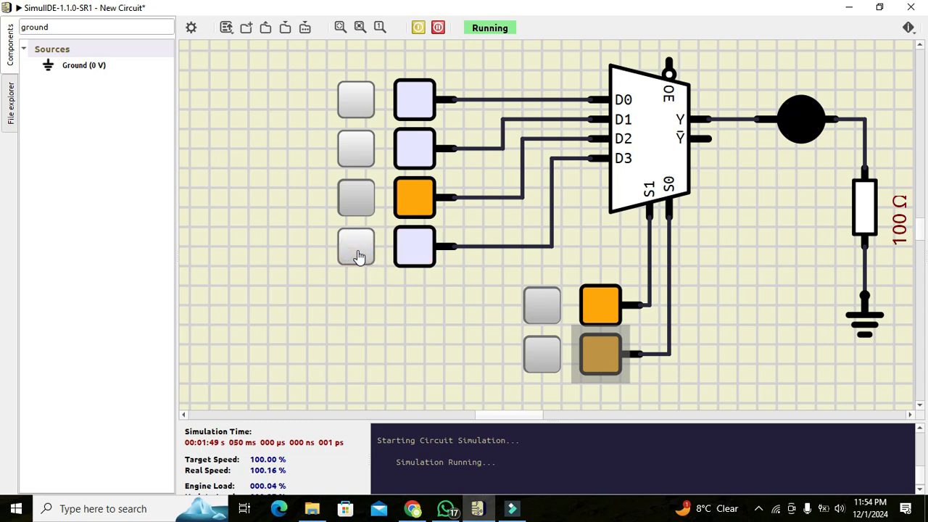
pyautogui.click(357, 255)
pyautogui.click(356, 255)
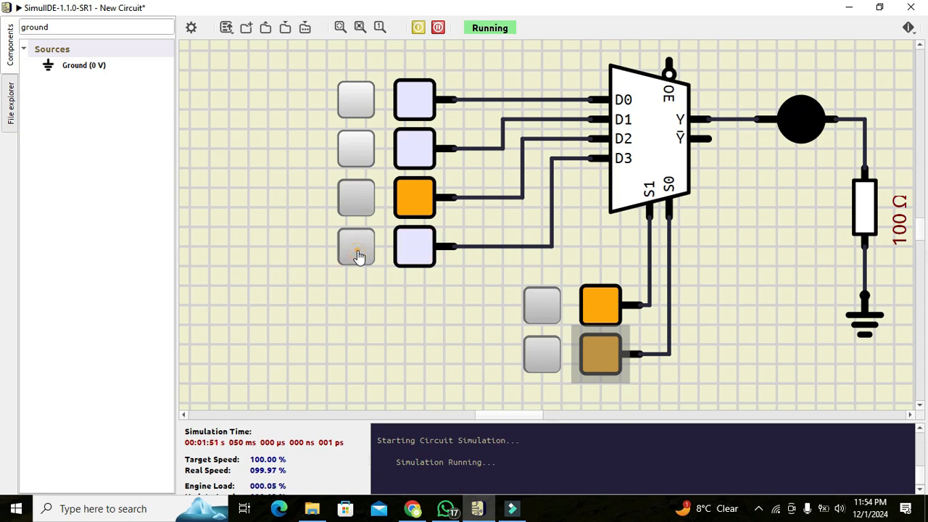
pyautogui.click(357, 257)
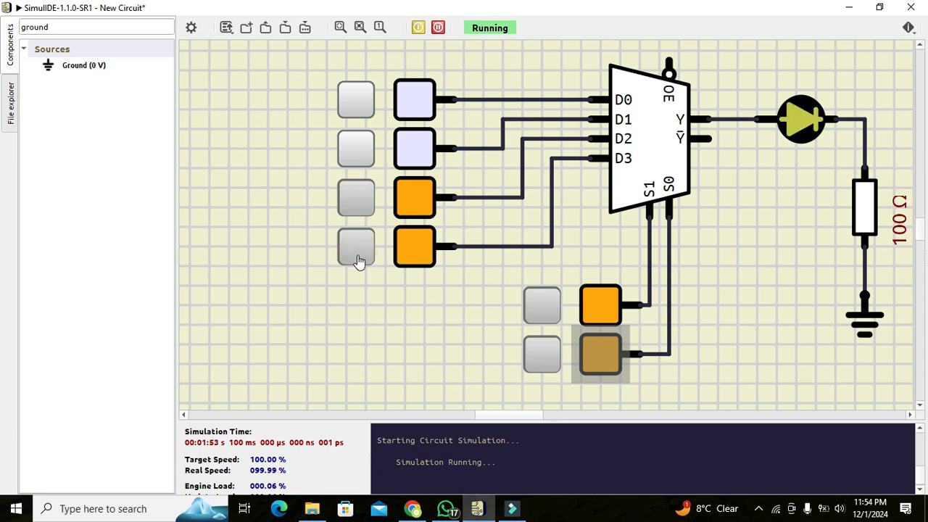
pyautogui.click(357, 257)
pyautogui.click(357, 257)
pyautogui.click(357, 258)
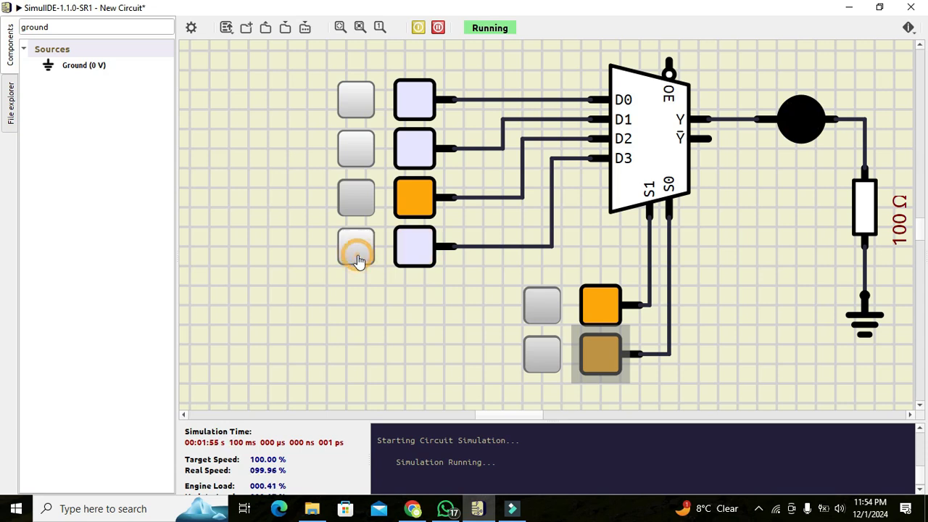